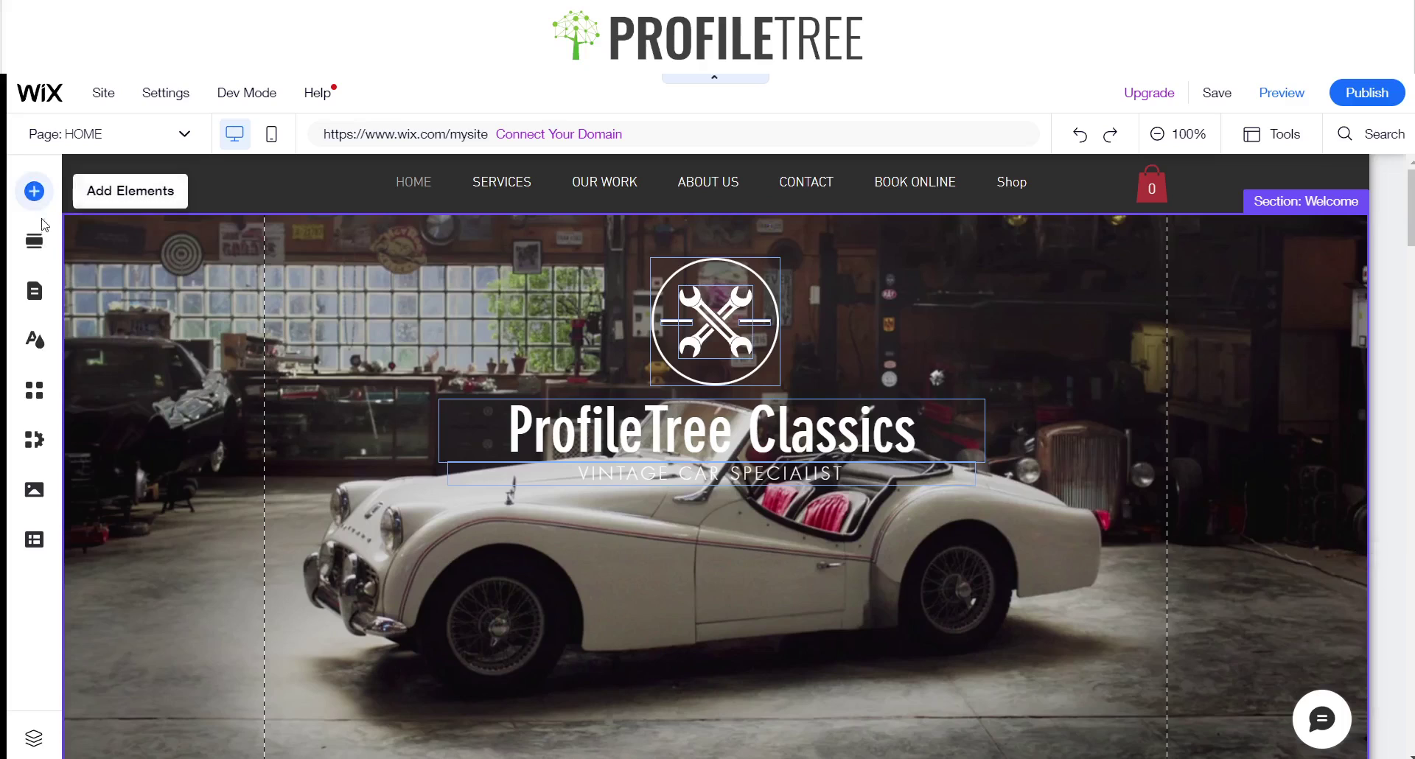
From Menus & Pages, start a new page and show the Services page templates
left_click(38, 308)
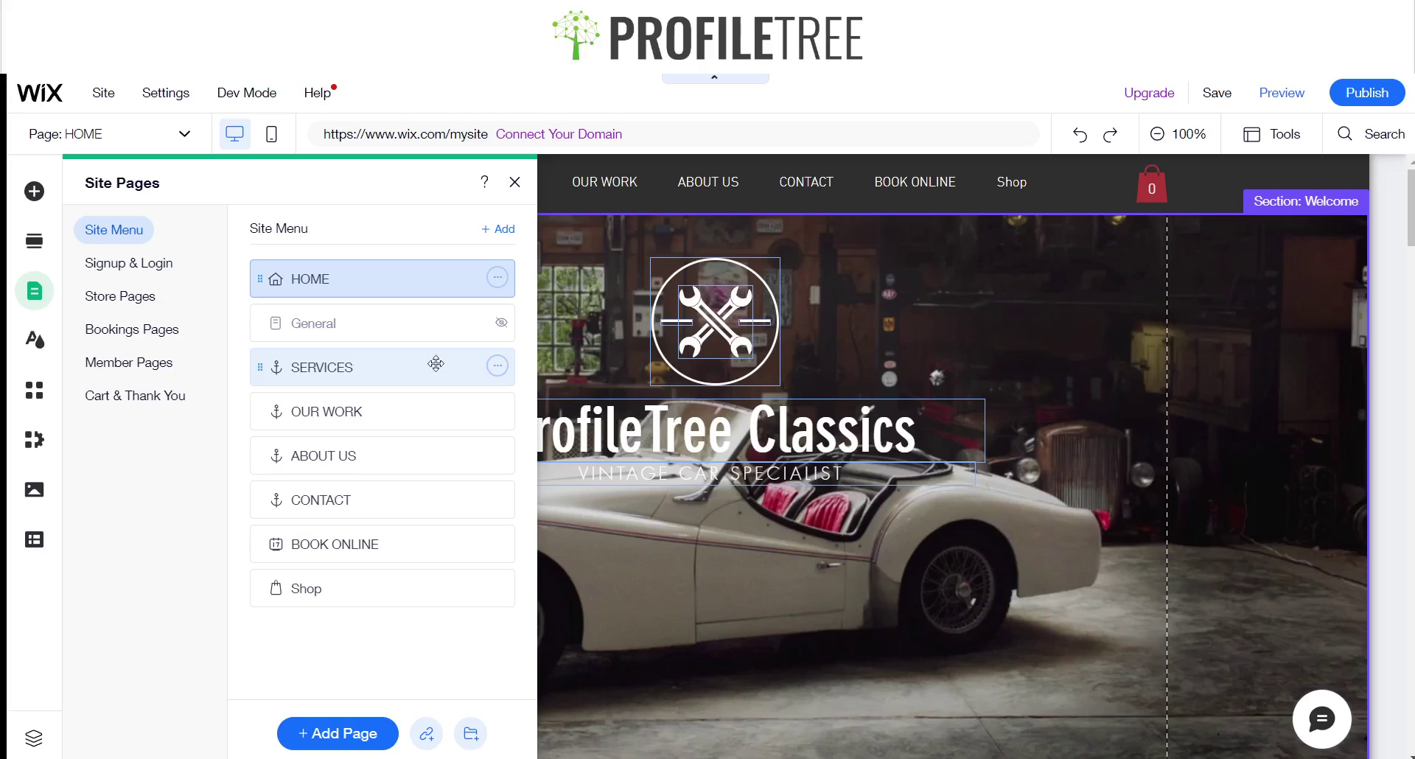
left_click(500, 229)
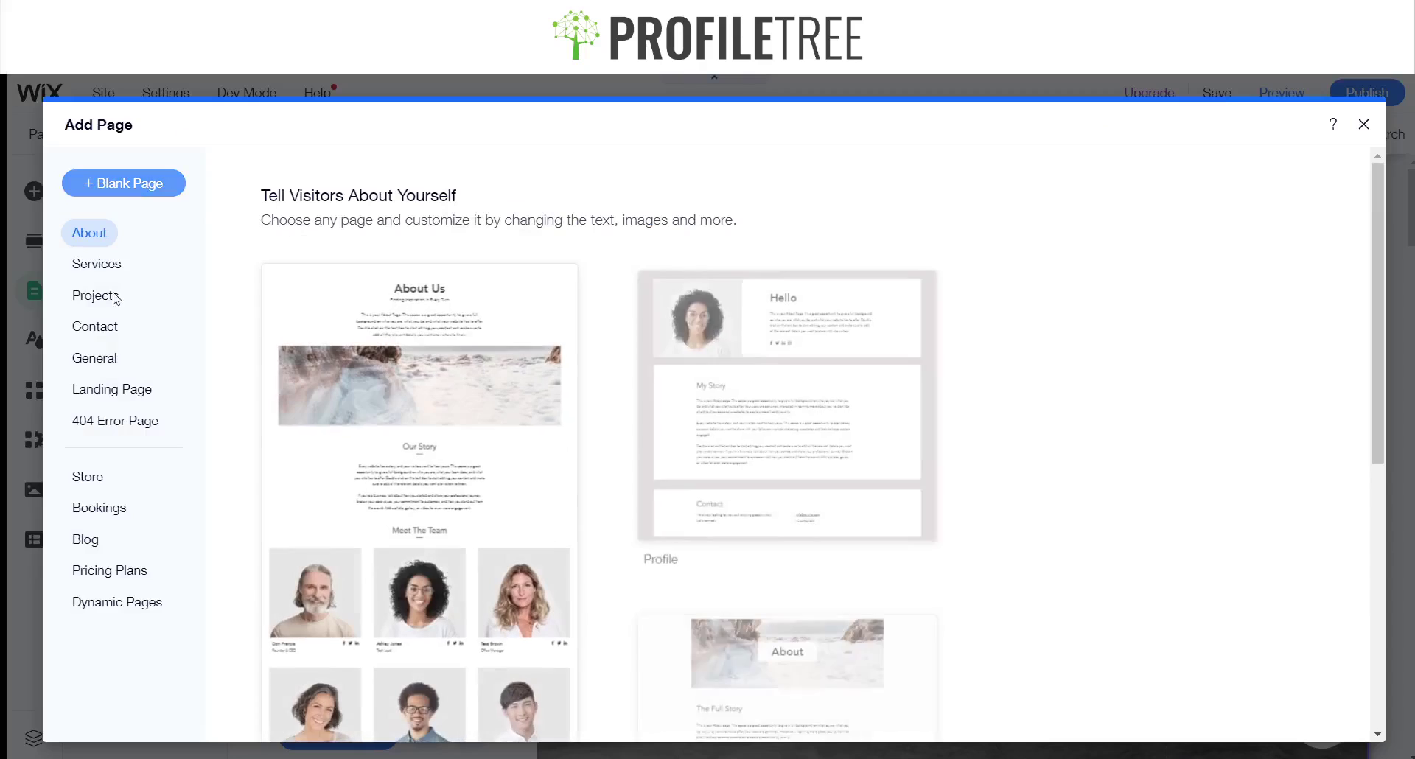
left_click(98, 265)
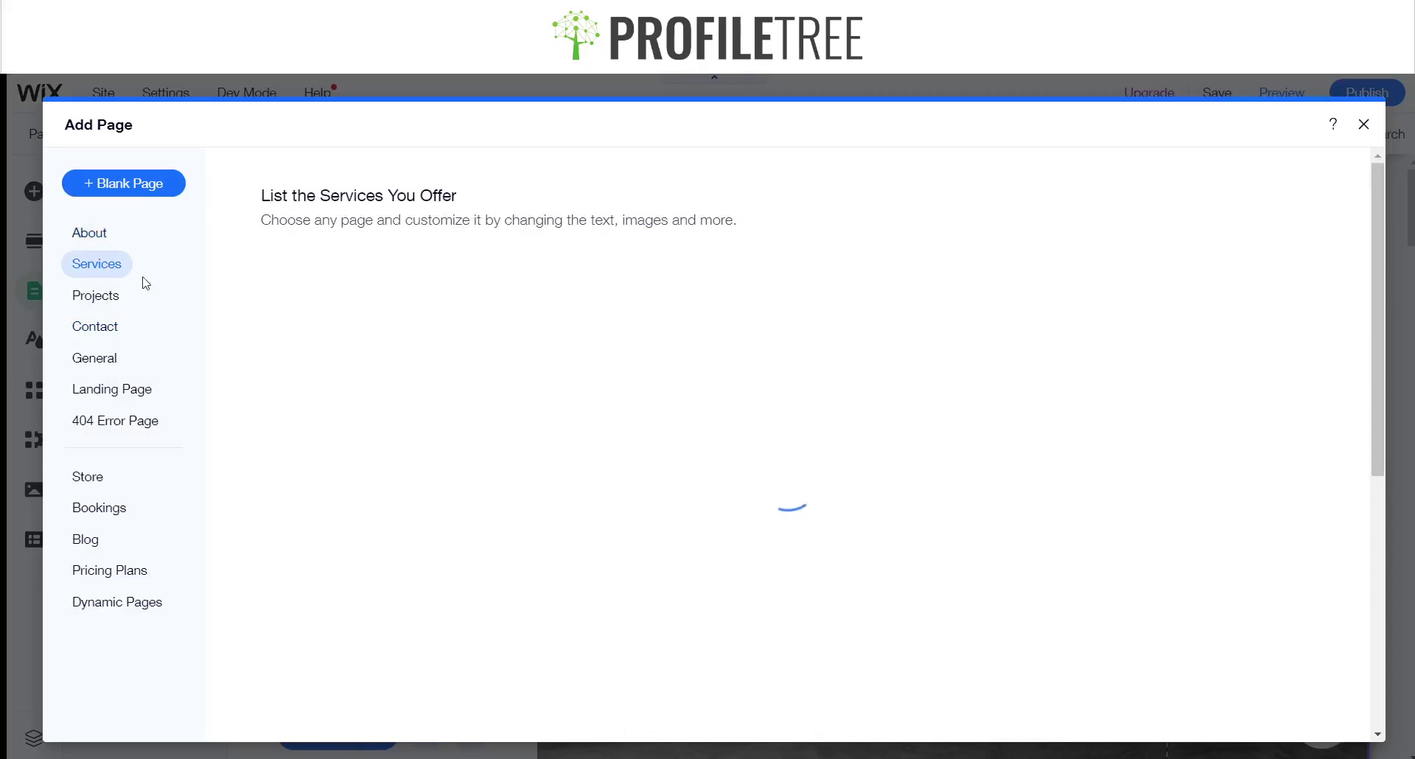
mouse_move(493, 336)
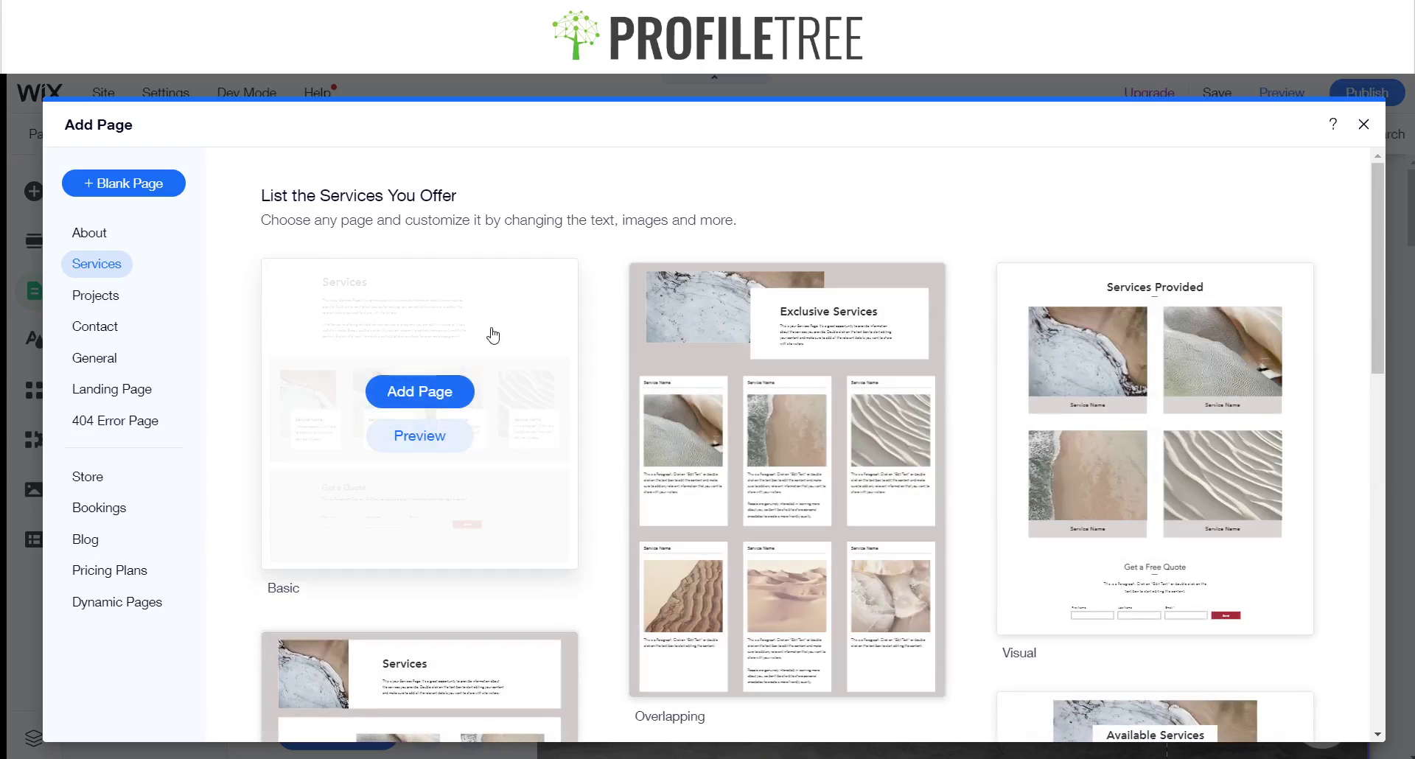
Add the Basic Services template as a page named Services and hide the old SERVICES menu item
left_click(438, 400)
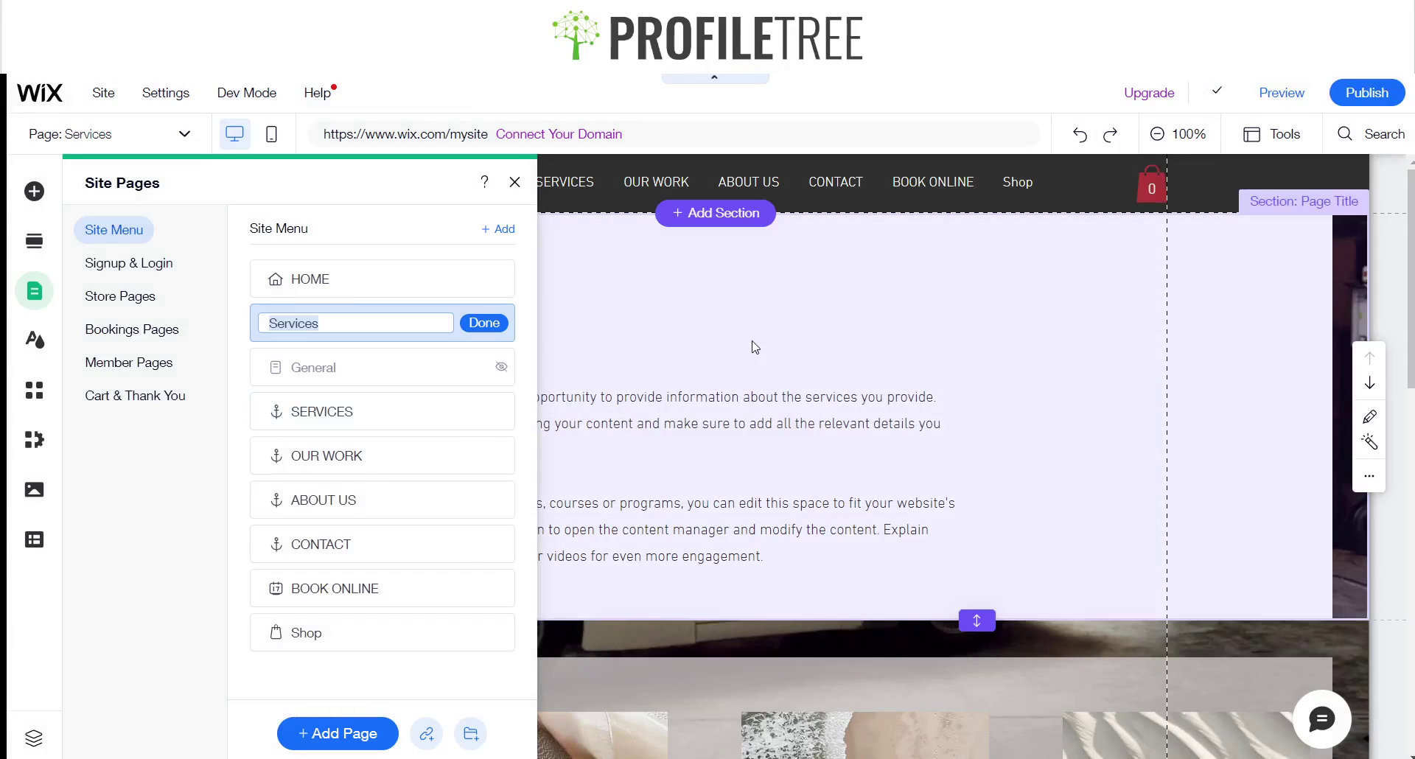
left_click(755, 348)
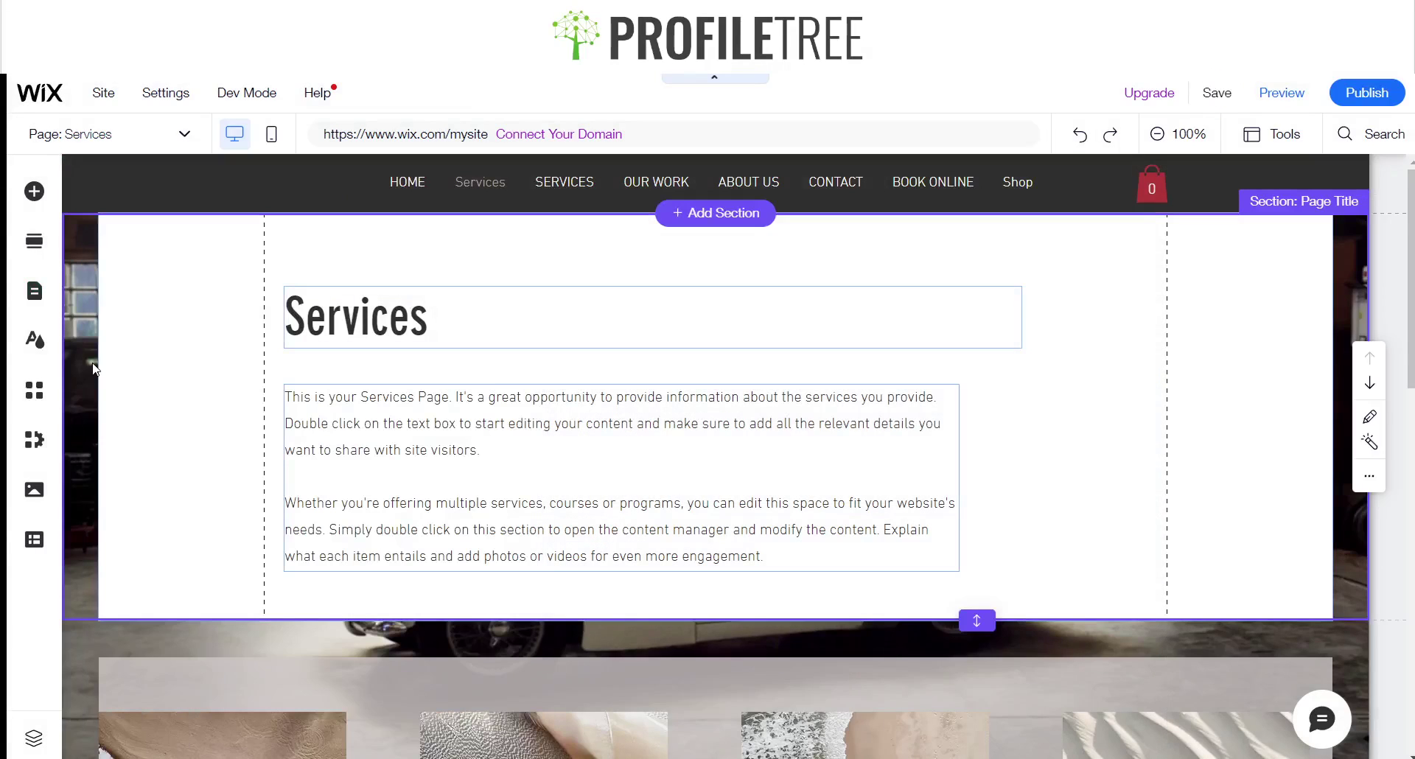
left_click(45, 289)
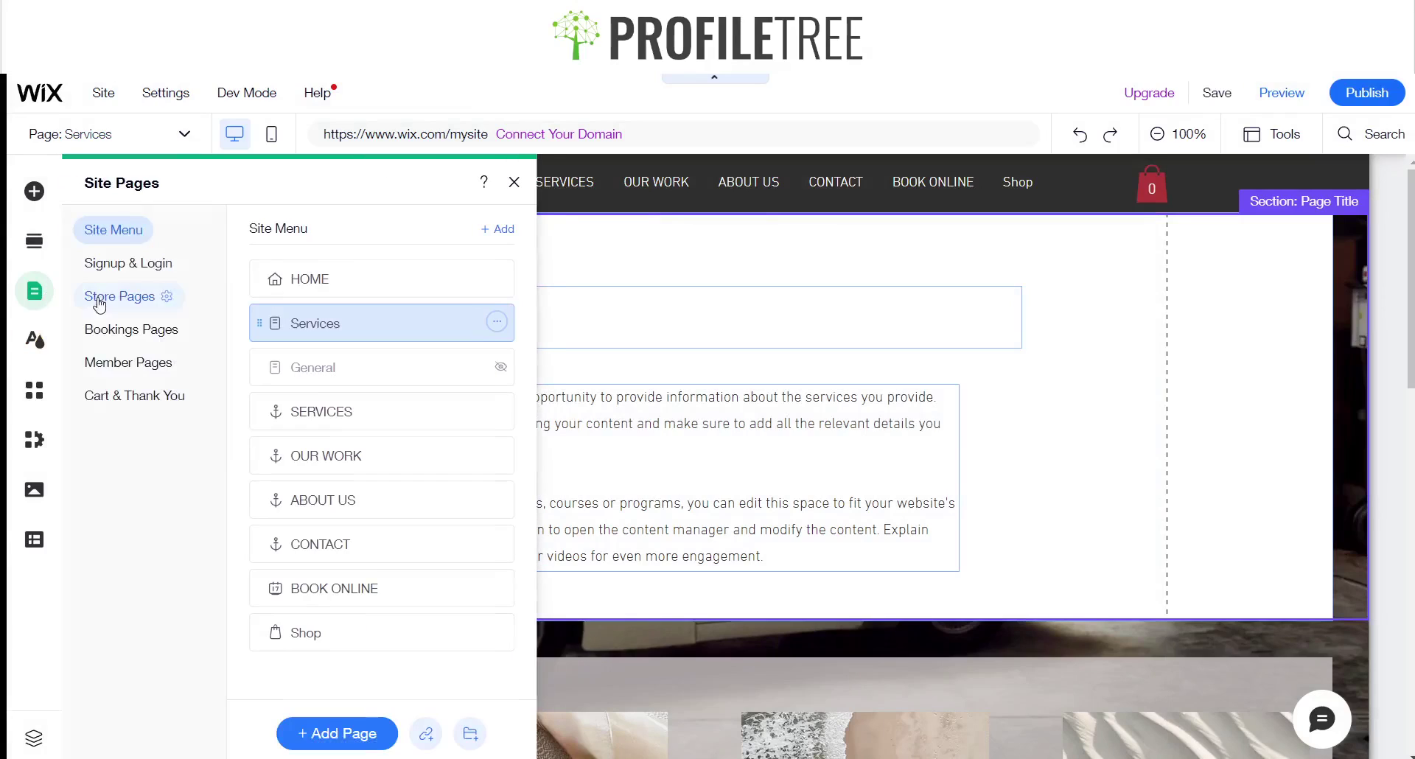
left_click(498, 410)
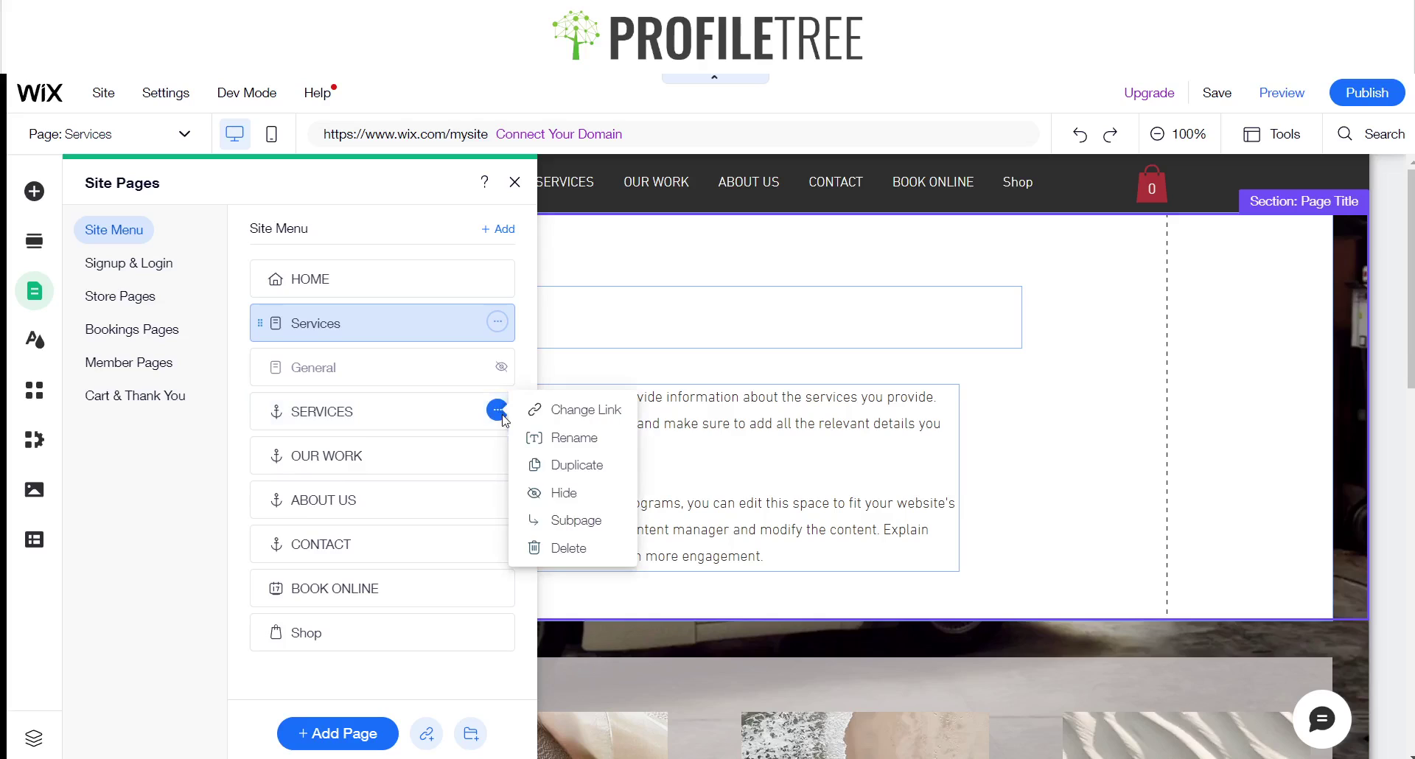
left_click(563, 490)
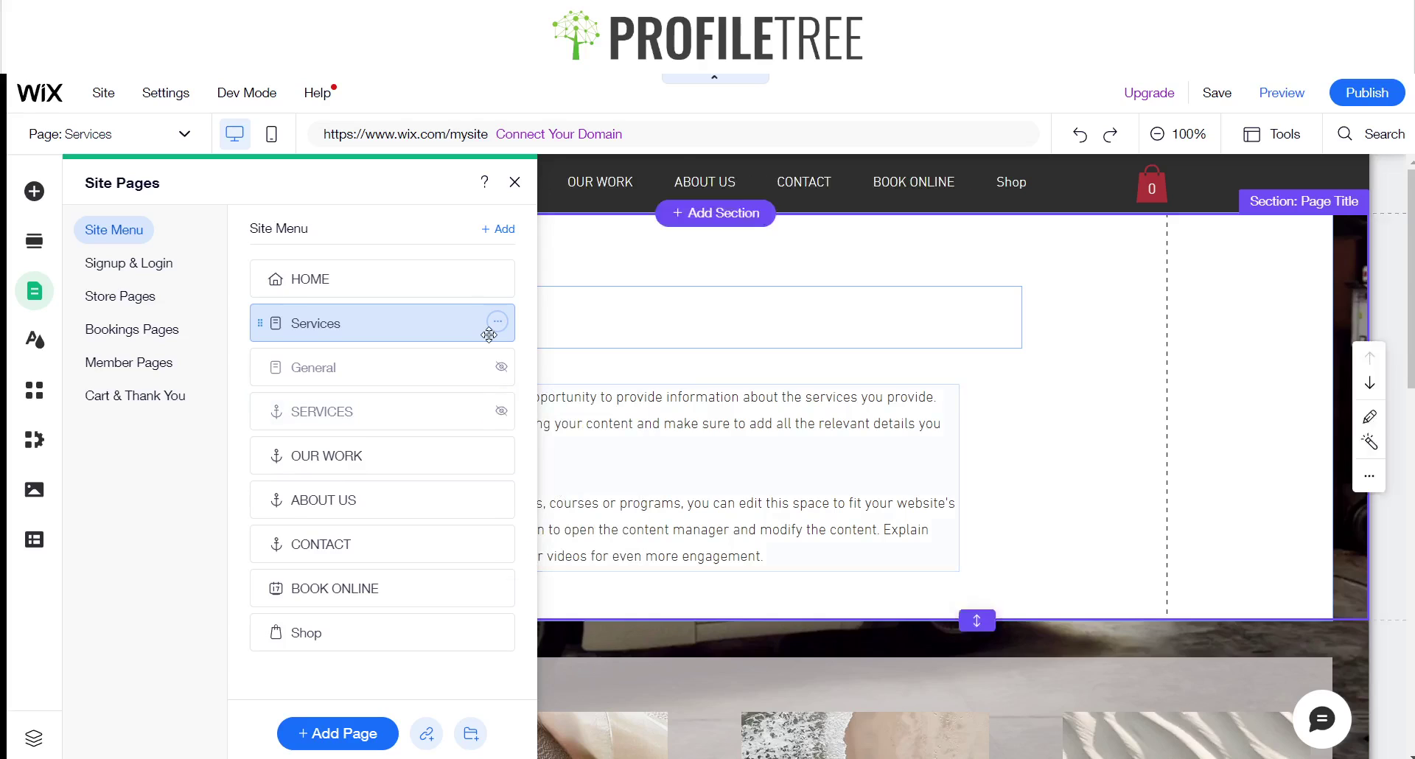
Close the Site Pages panel and scroll through the new Services page on the canvas
left_click(515, 184)
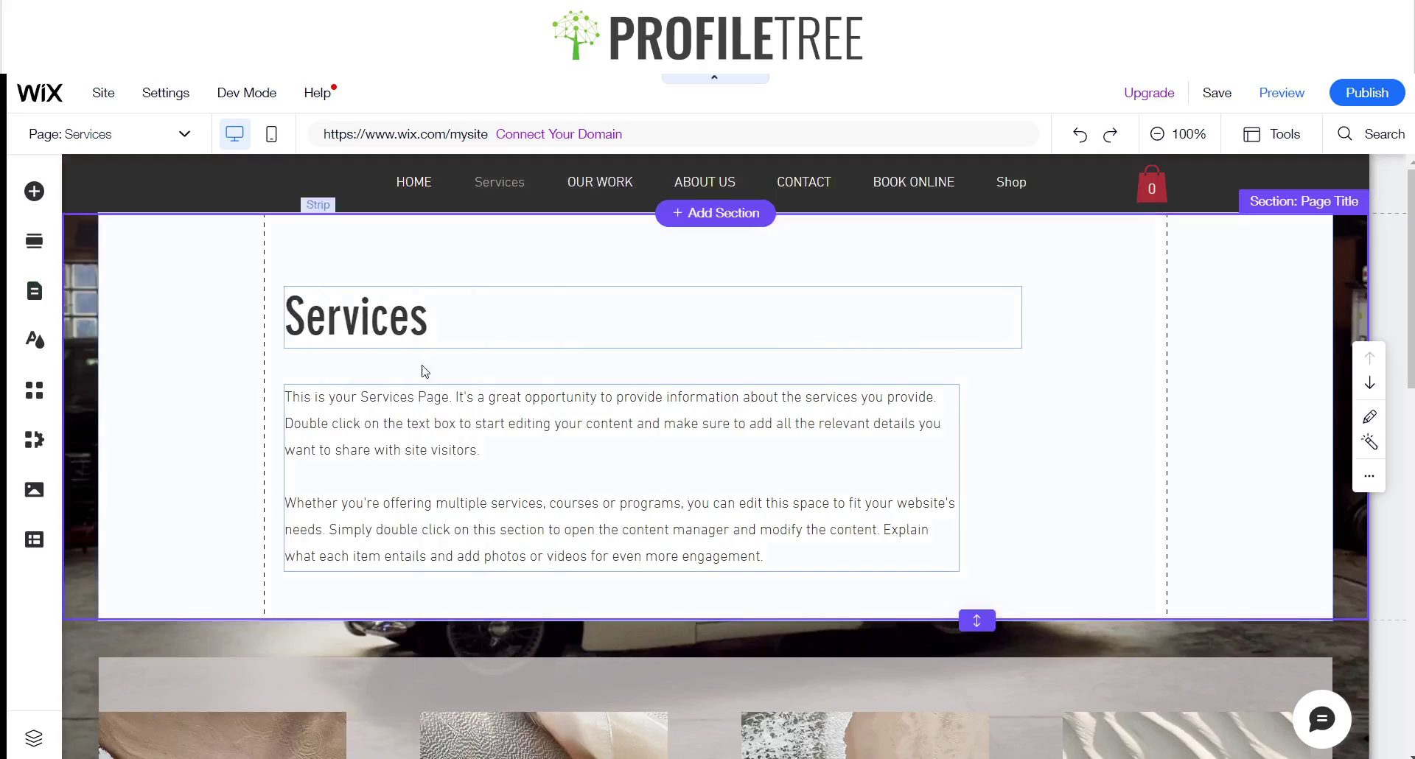
scroll(519, 406, "down", 5)
scroll(519, 406, "up", 5)
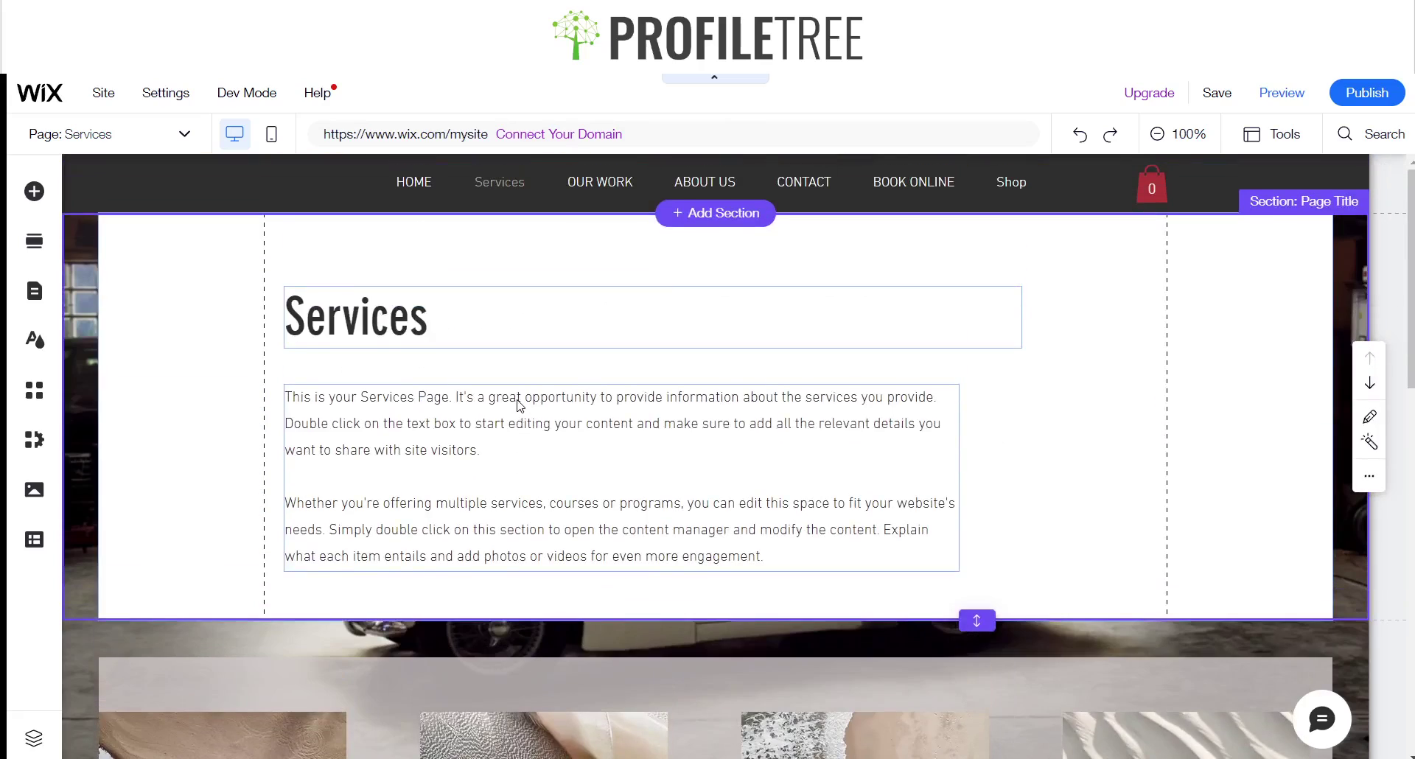
scroll(519, 406, "down", 4)
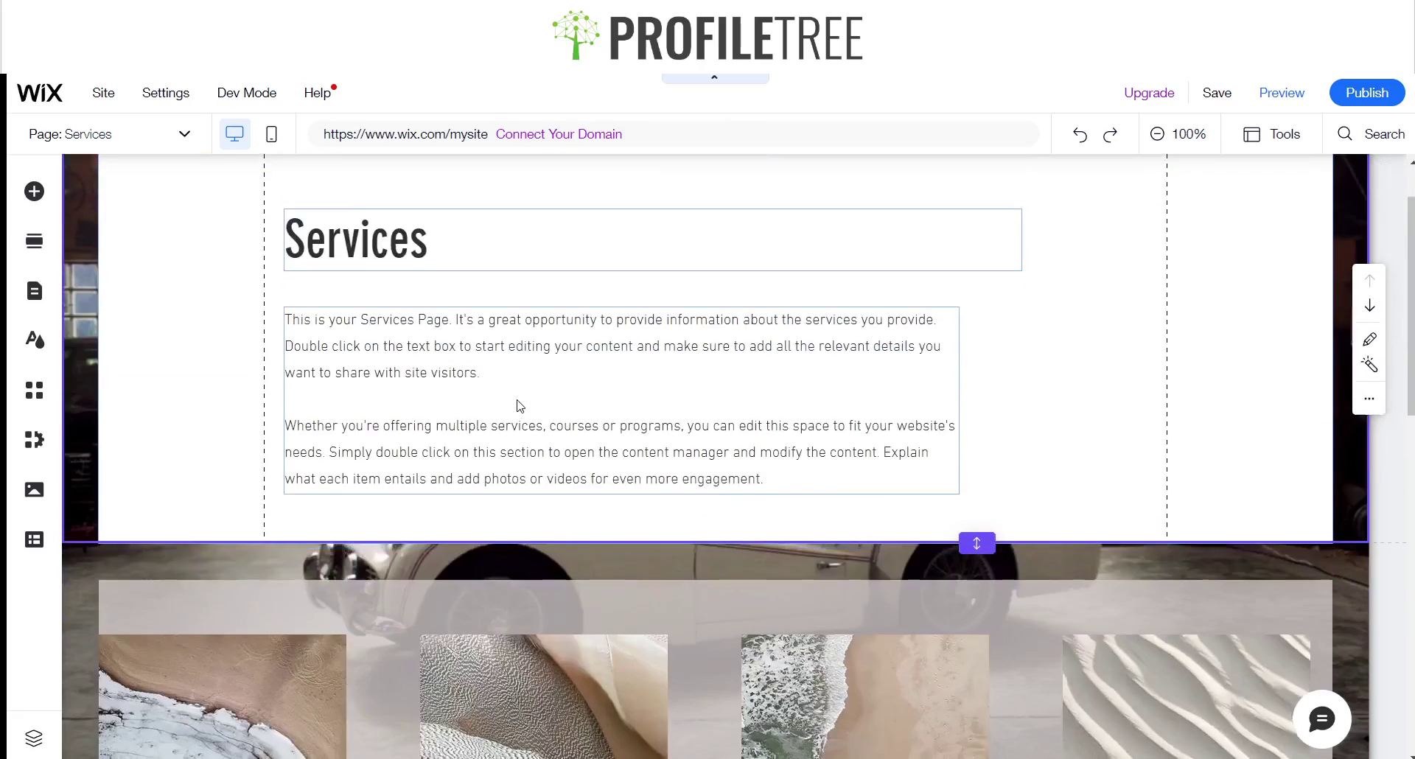
scroll(516, 400, "up", 4)
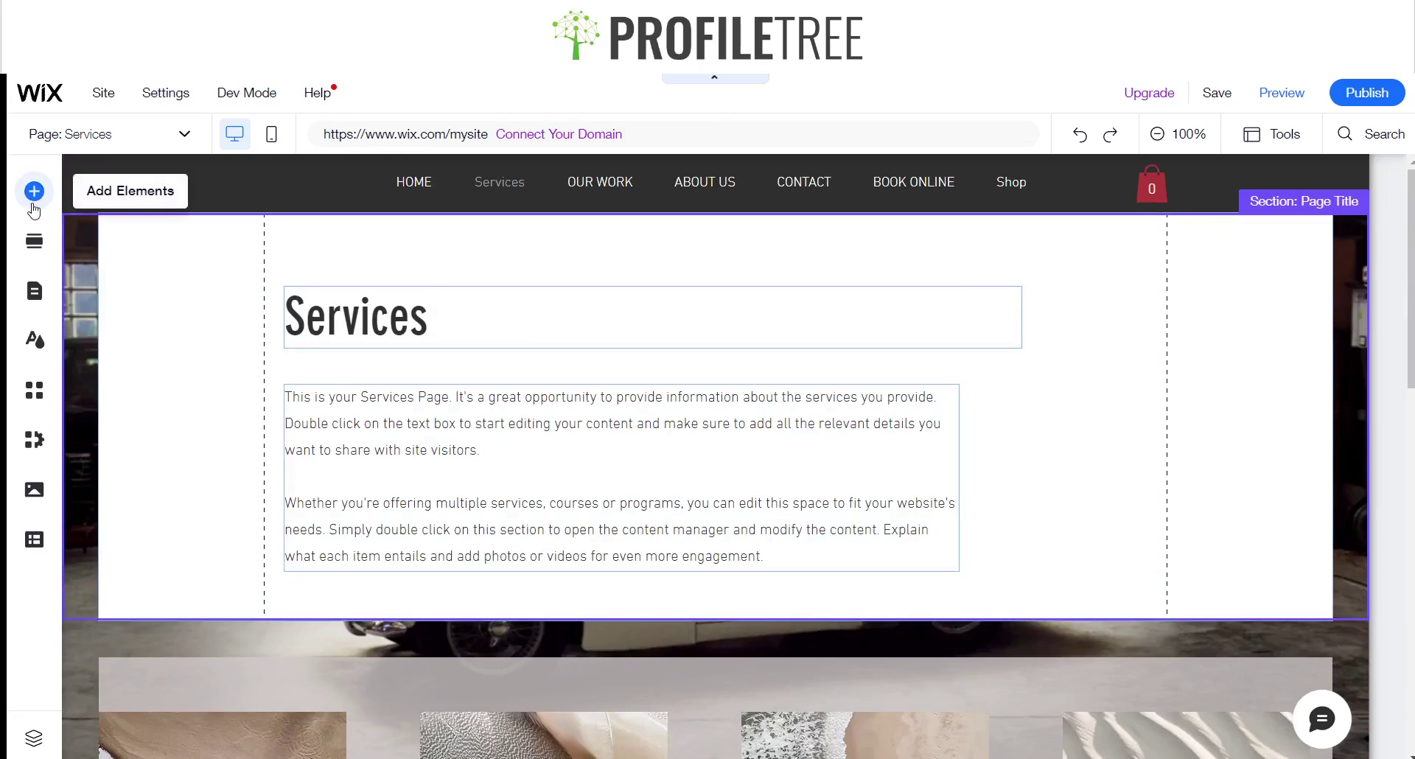
Add another Basic Services template page and name it Services 2
left_click(34, 305)
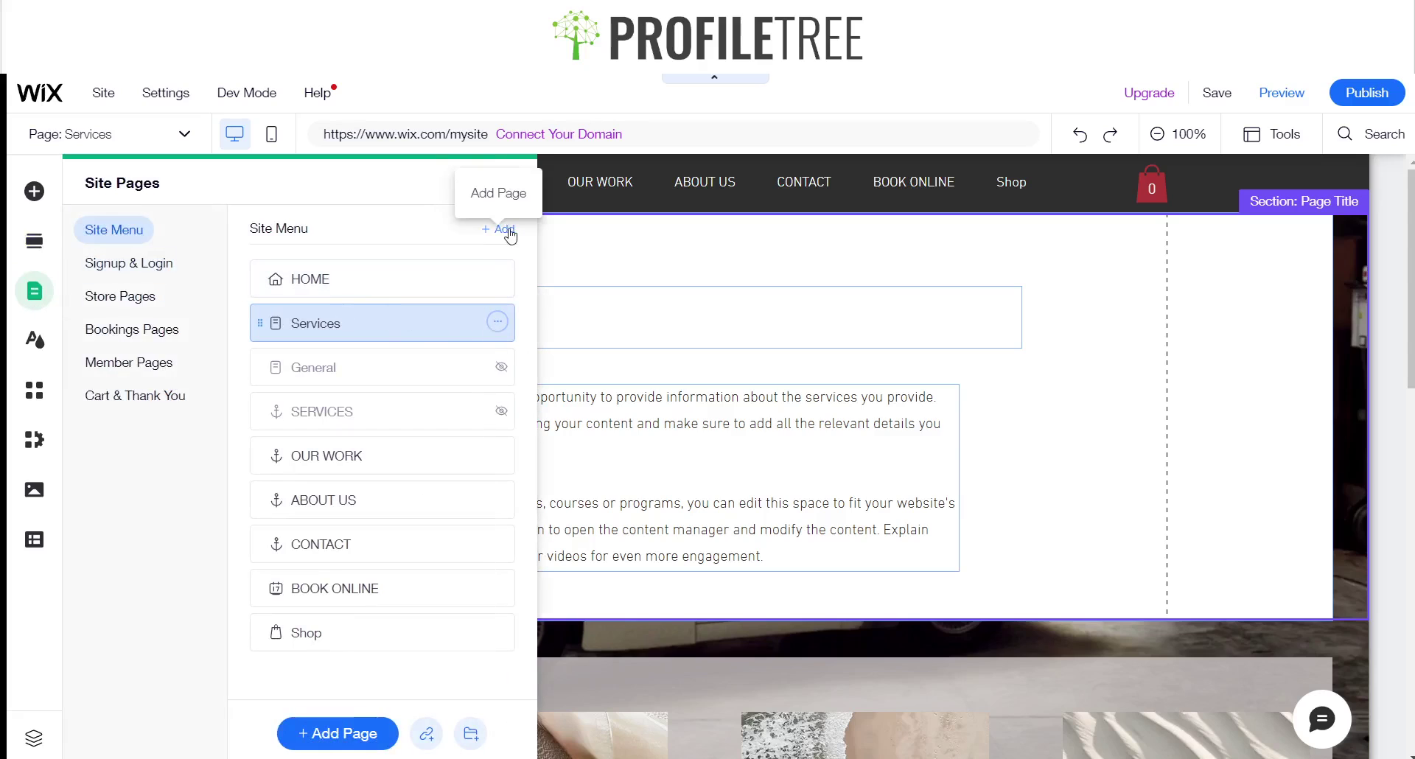
left_click(505, 230)
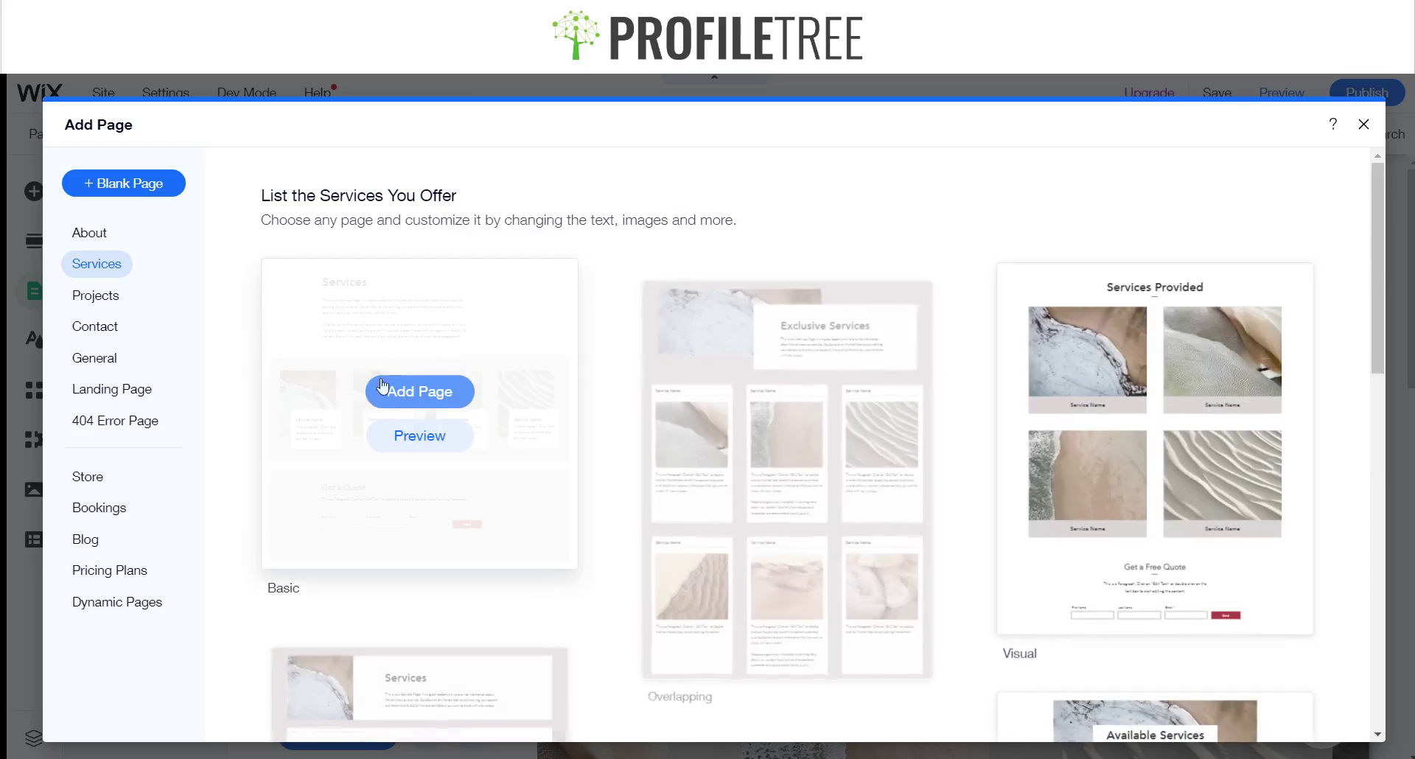
left_click(428, 387)
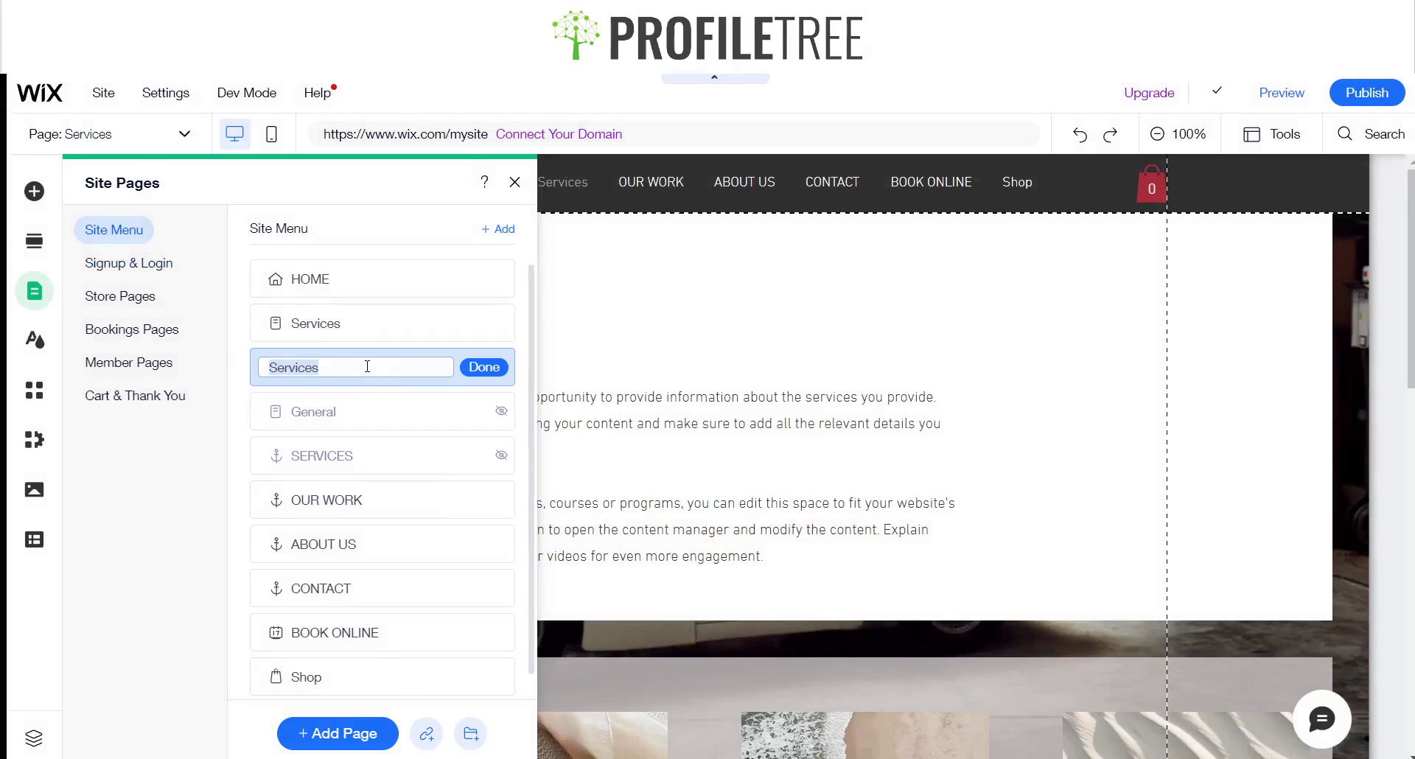
left_click(342, 371)
left_click(486, 367)
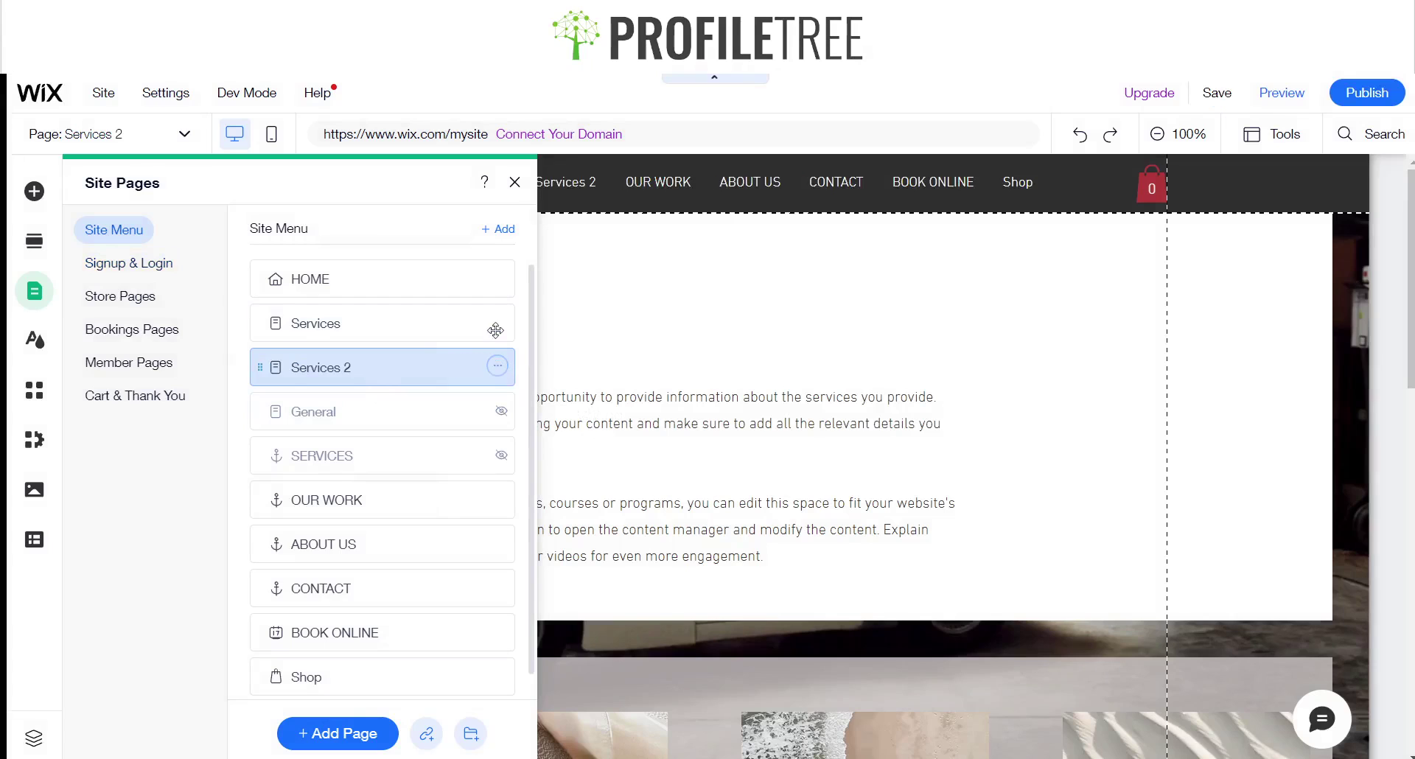
Add a third Basic Services template page and name it Services 3
left_click(503, 229)
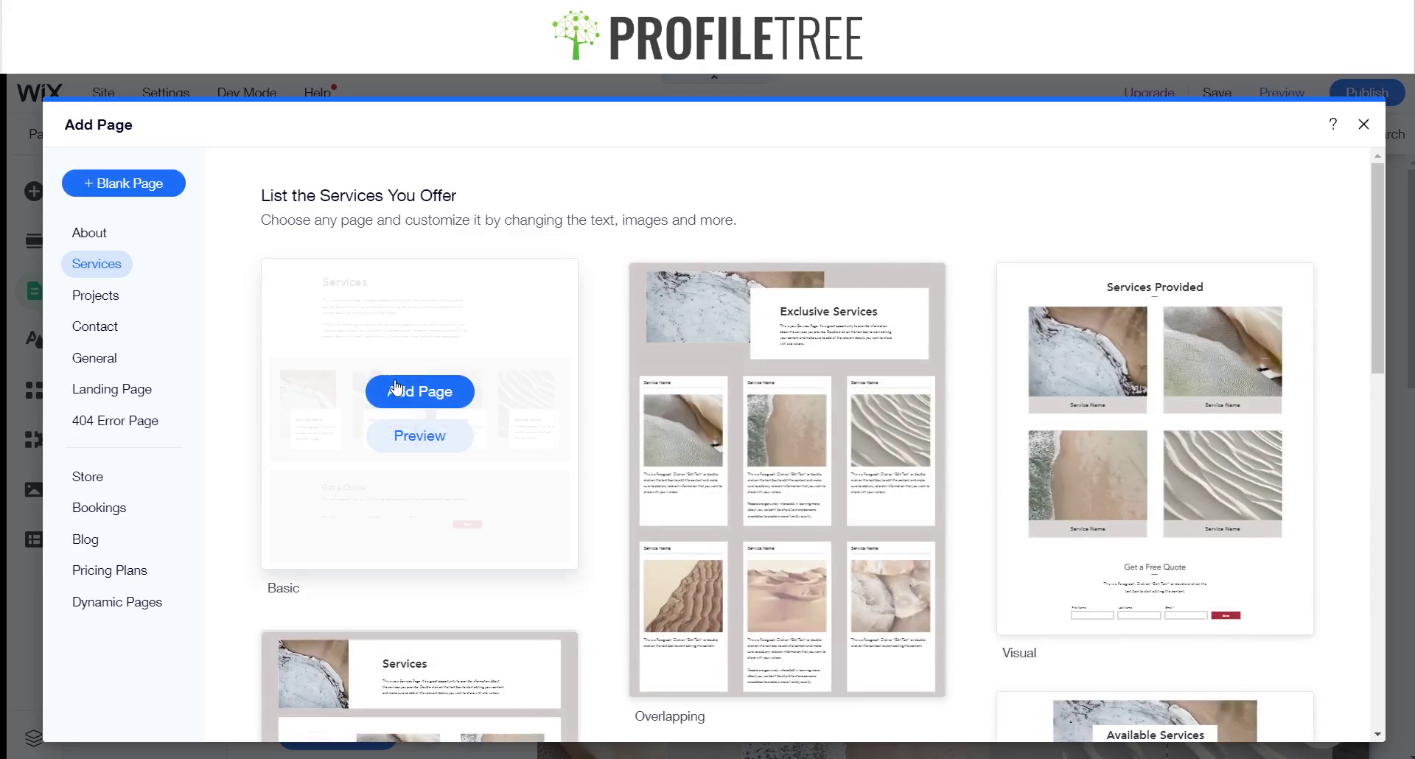
left_click(395, 381)
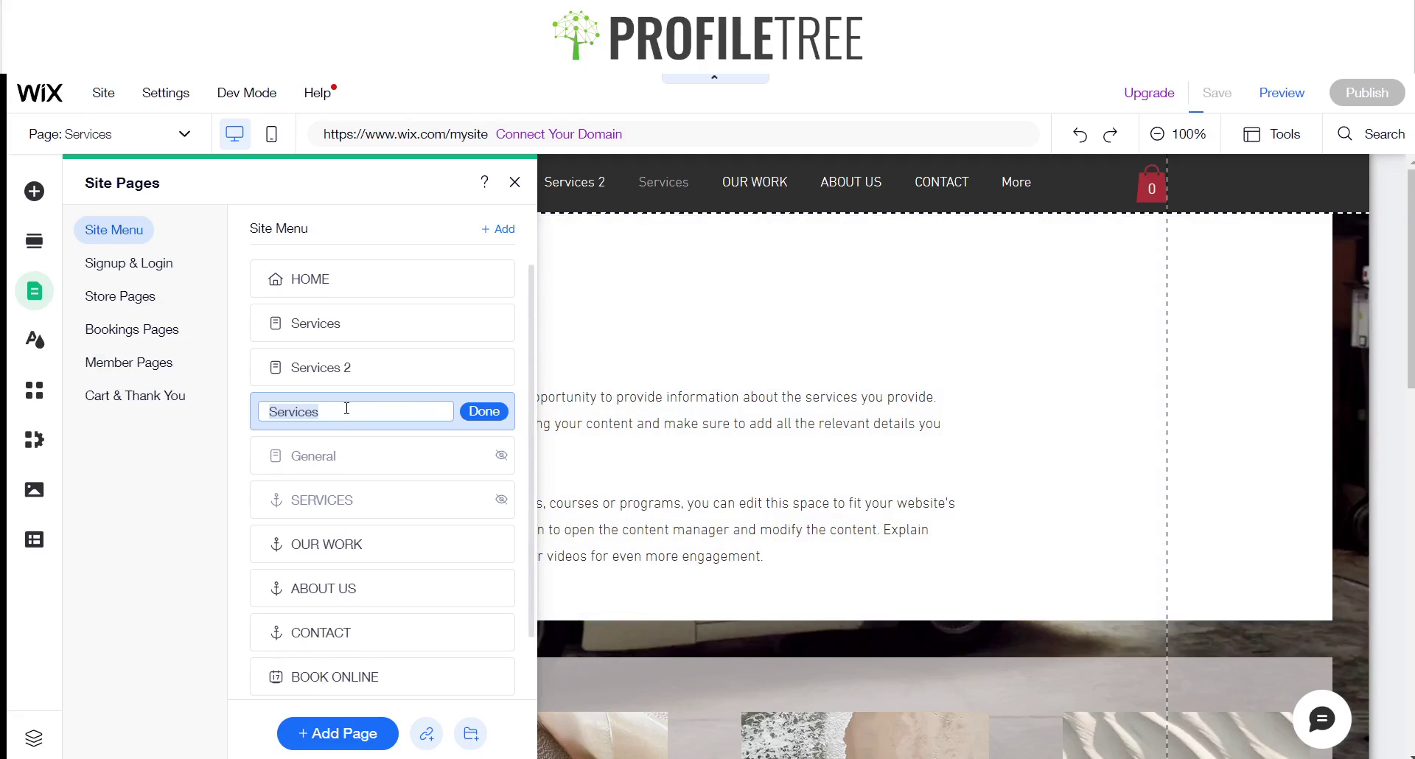
left_click(346, 408)
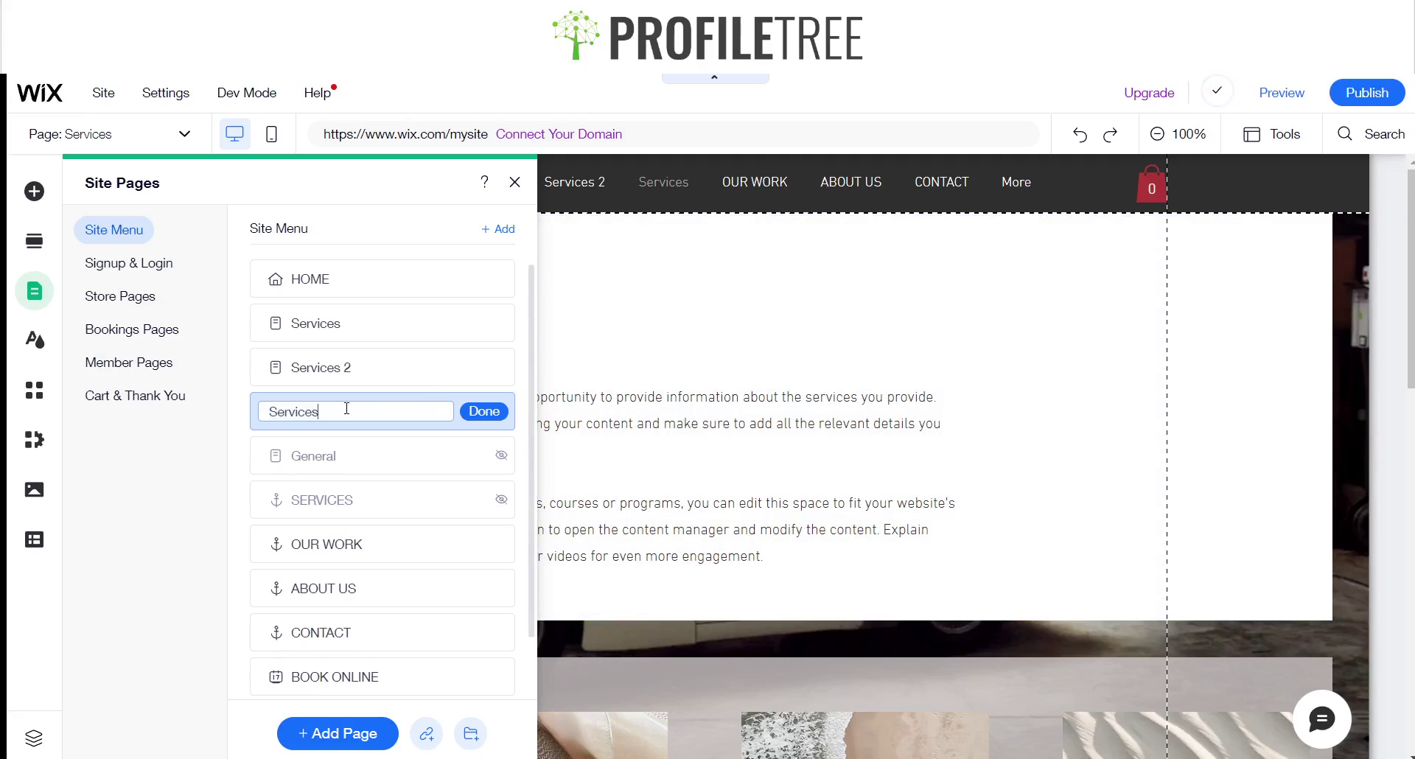
left_click(483, 414)
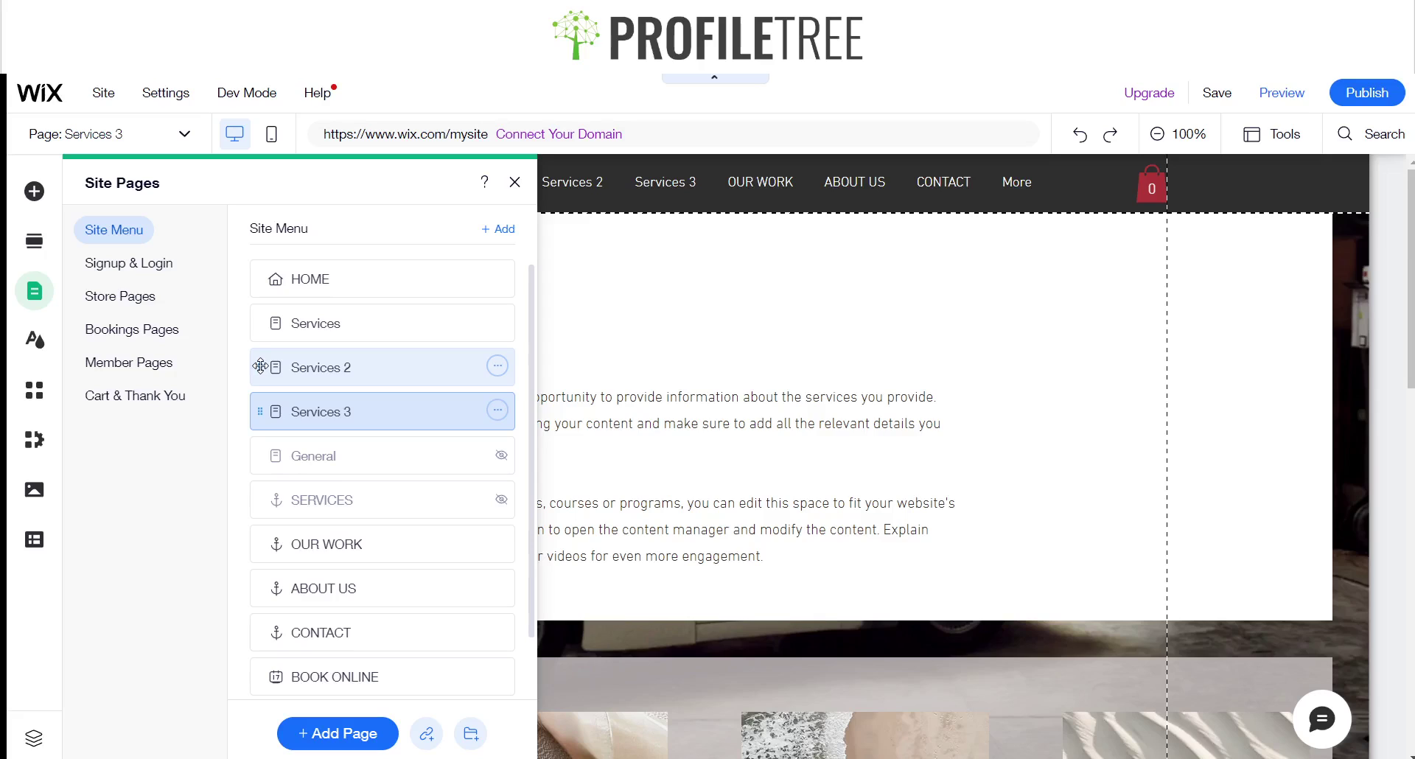
Drag Services 2 and Services 3 under Services as subpages, then close the Site Pages panel
left_click_drag(261, 366, 295, 365)
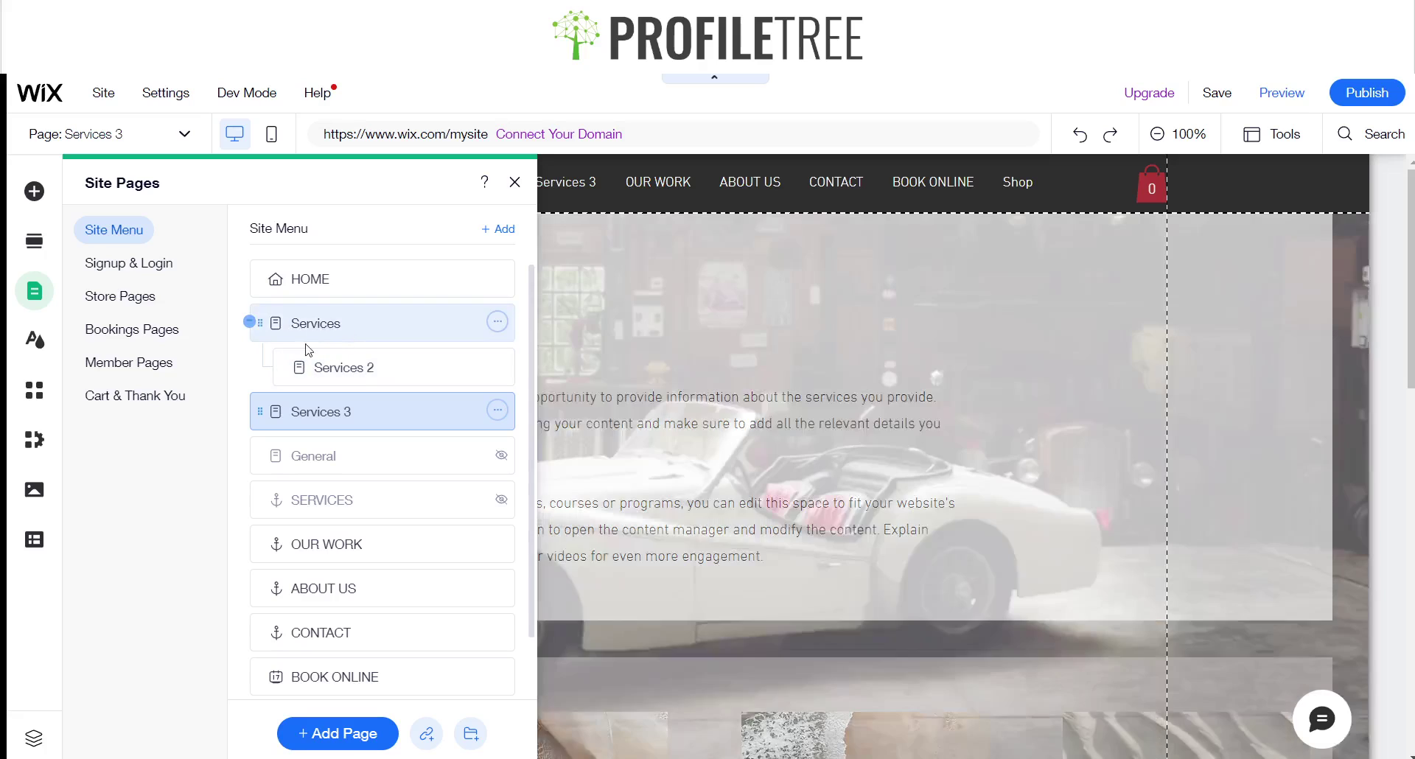
left_click(325, 355)
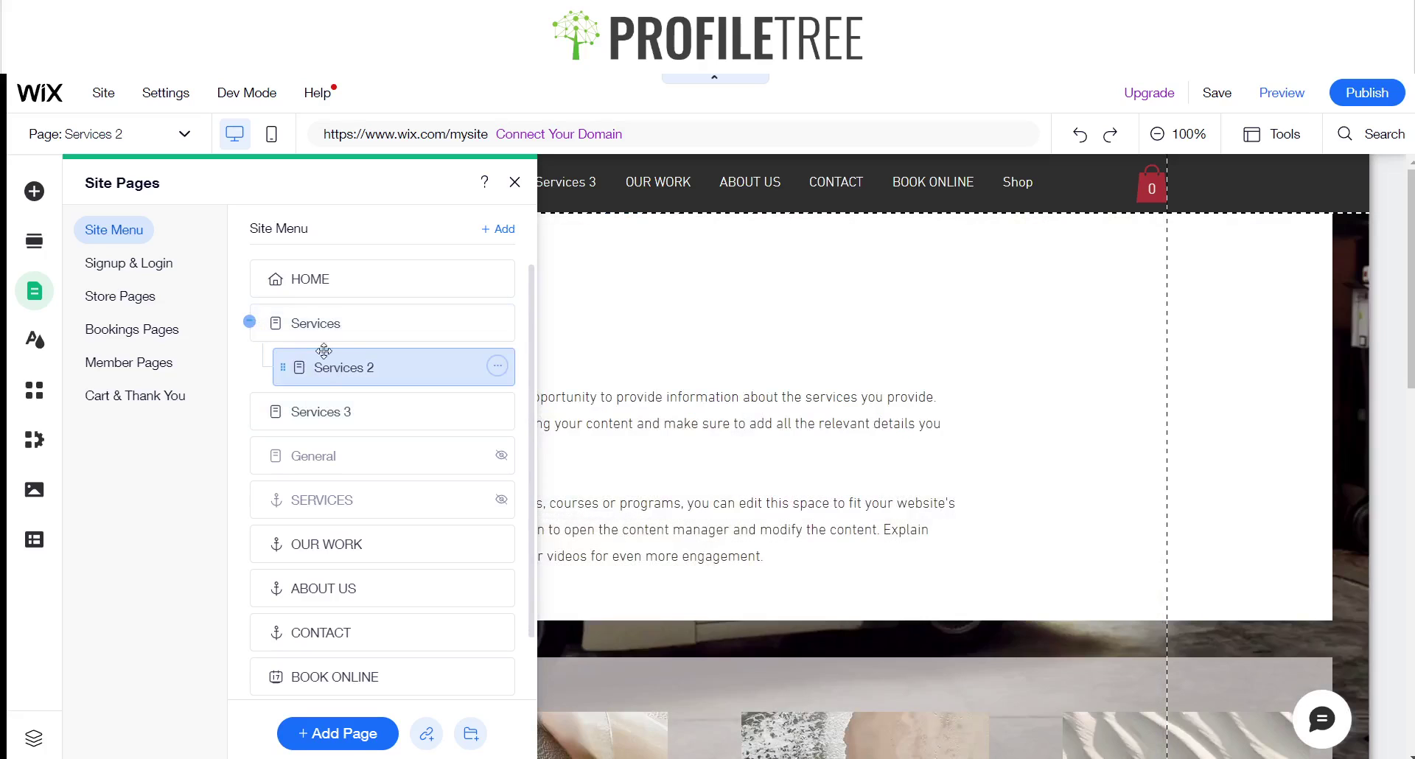
left_click_drag(260, 411, 321, 405)
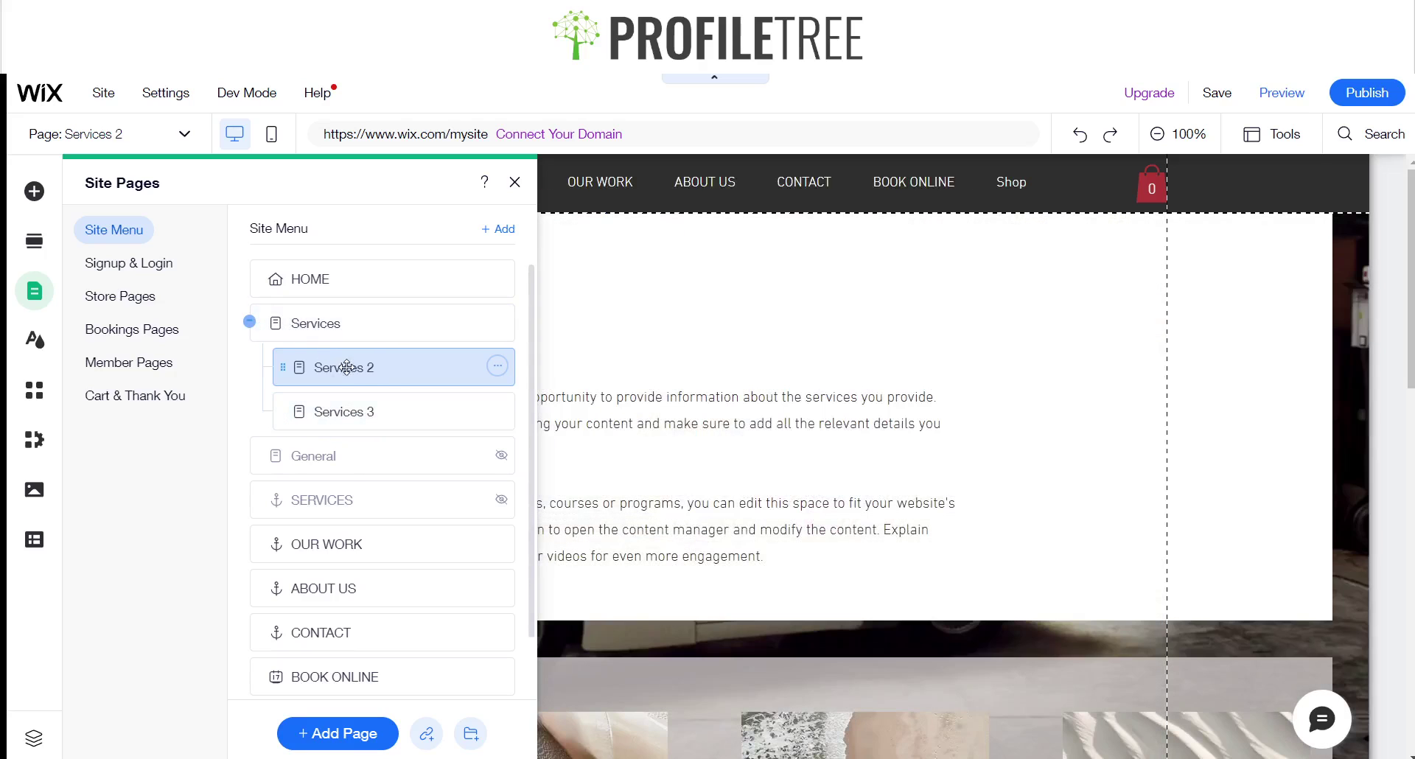
left_click(332, 404)
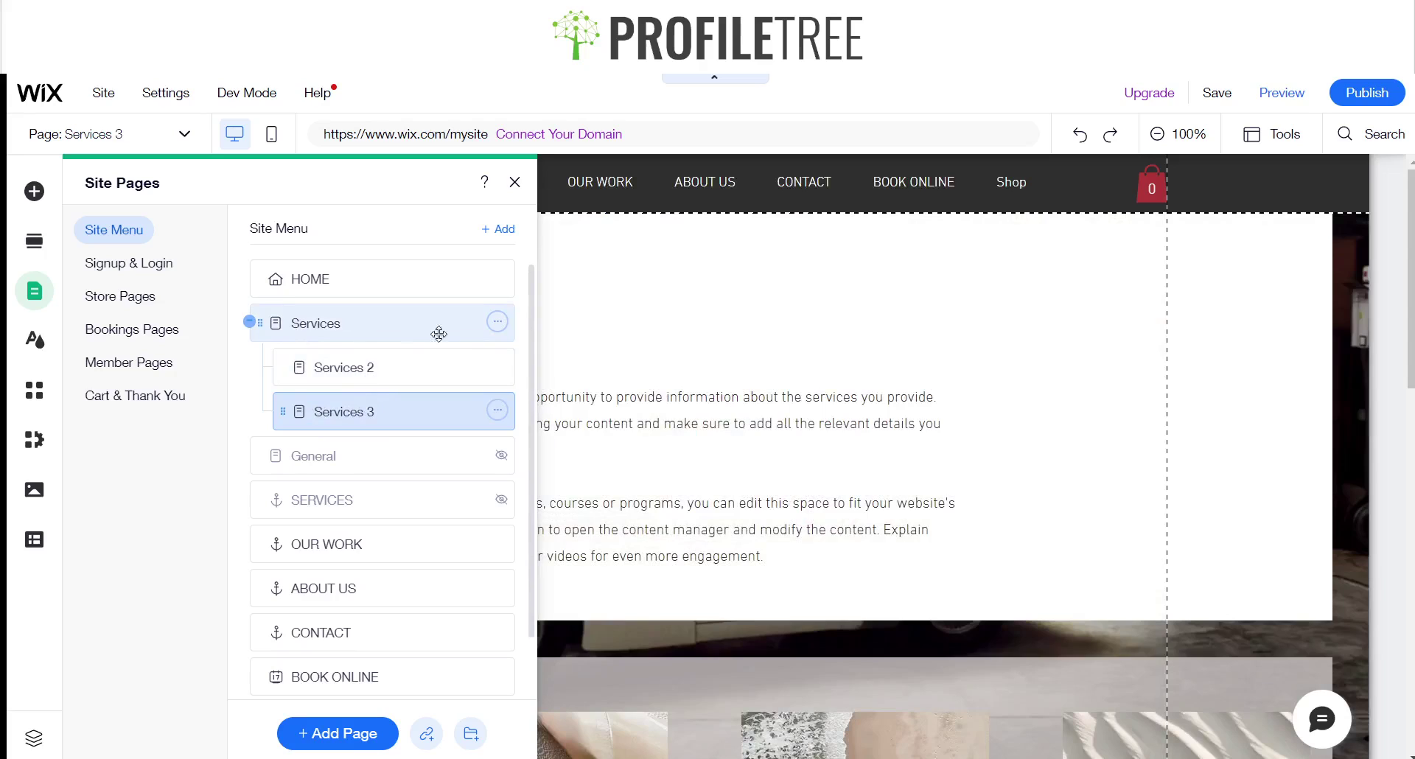
left_click(515, 182)
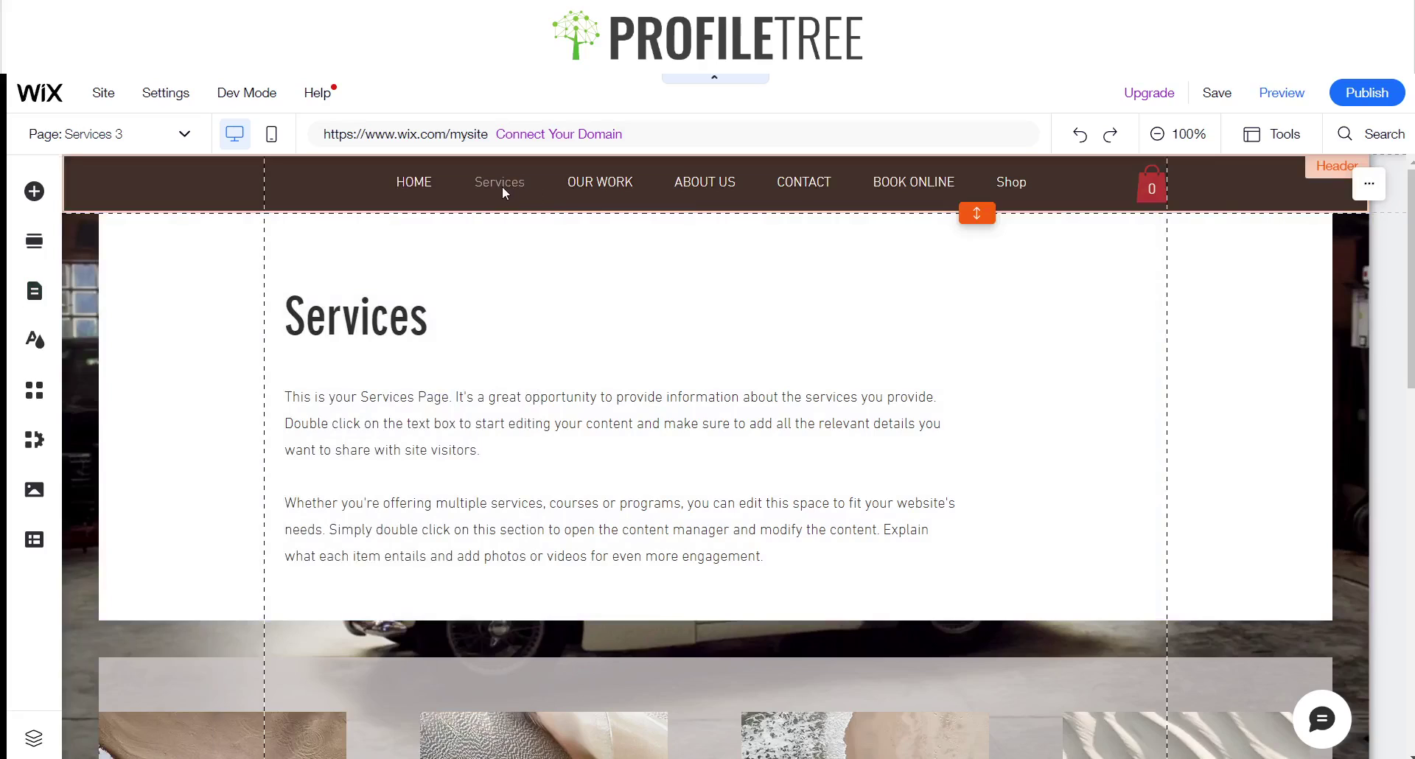
Reopen the site menu's page list, check the Services 3 options, and close the panel
left_click(502, 186)
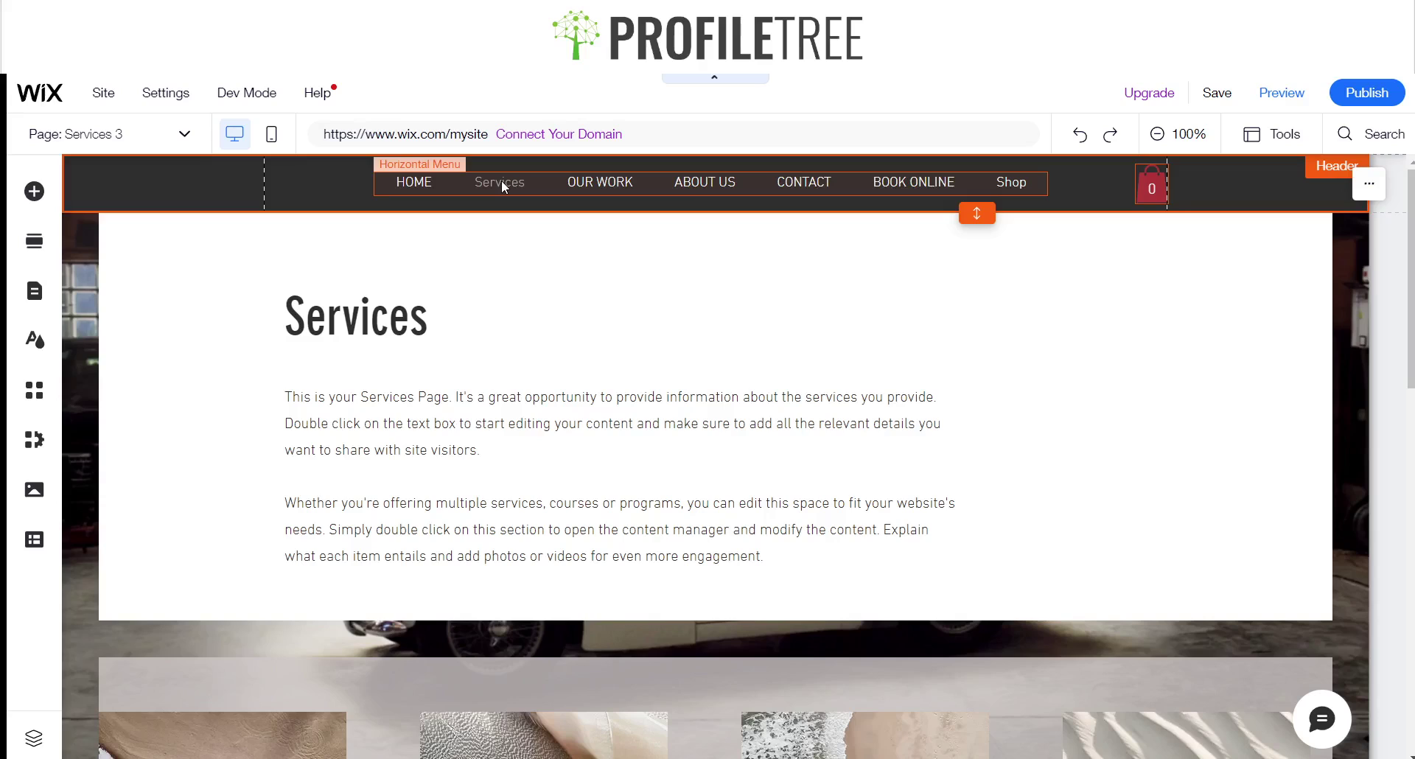
double_click(502, 181)
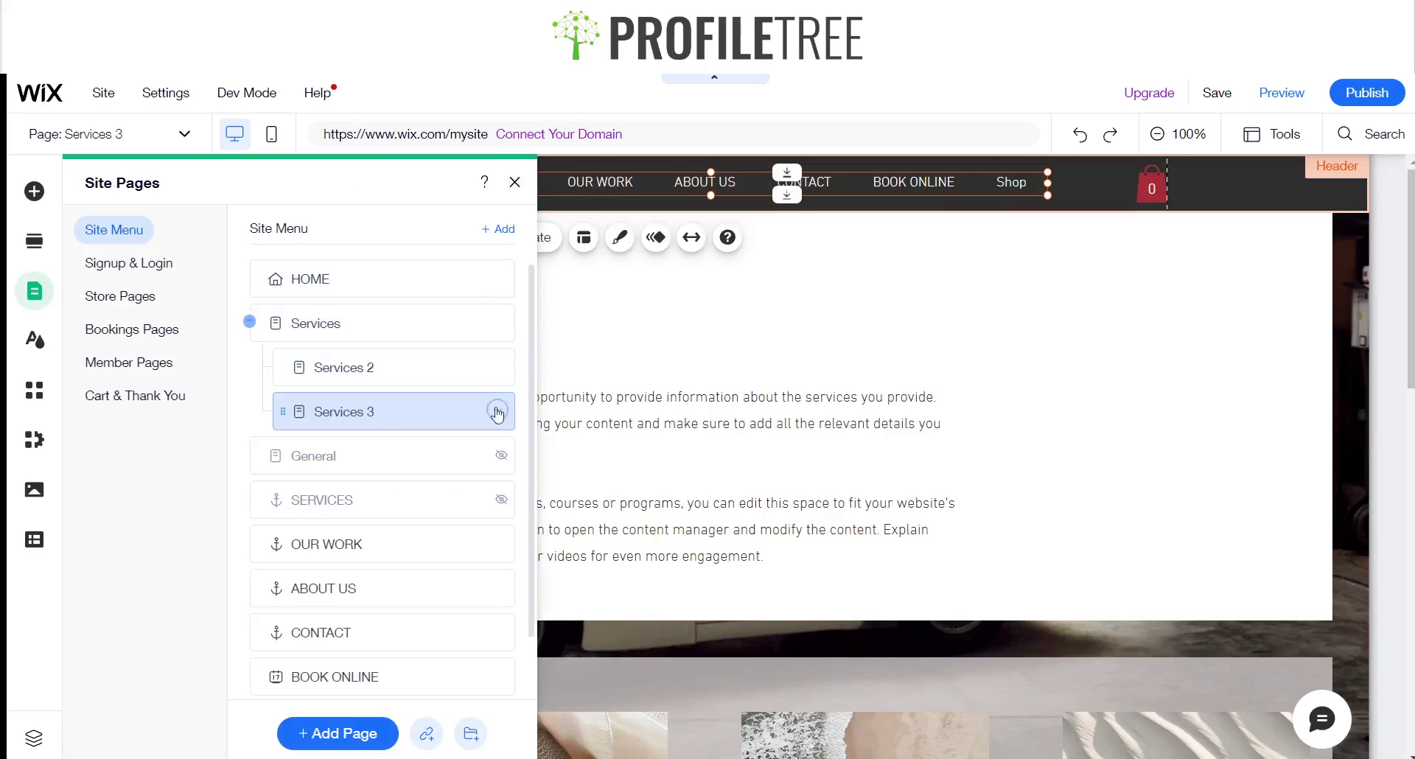
left_click(497, 411)
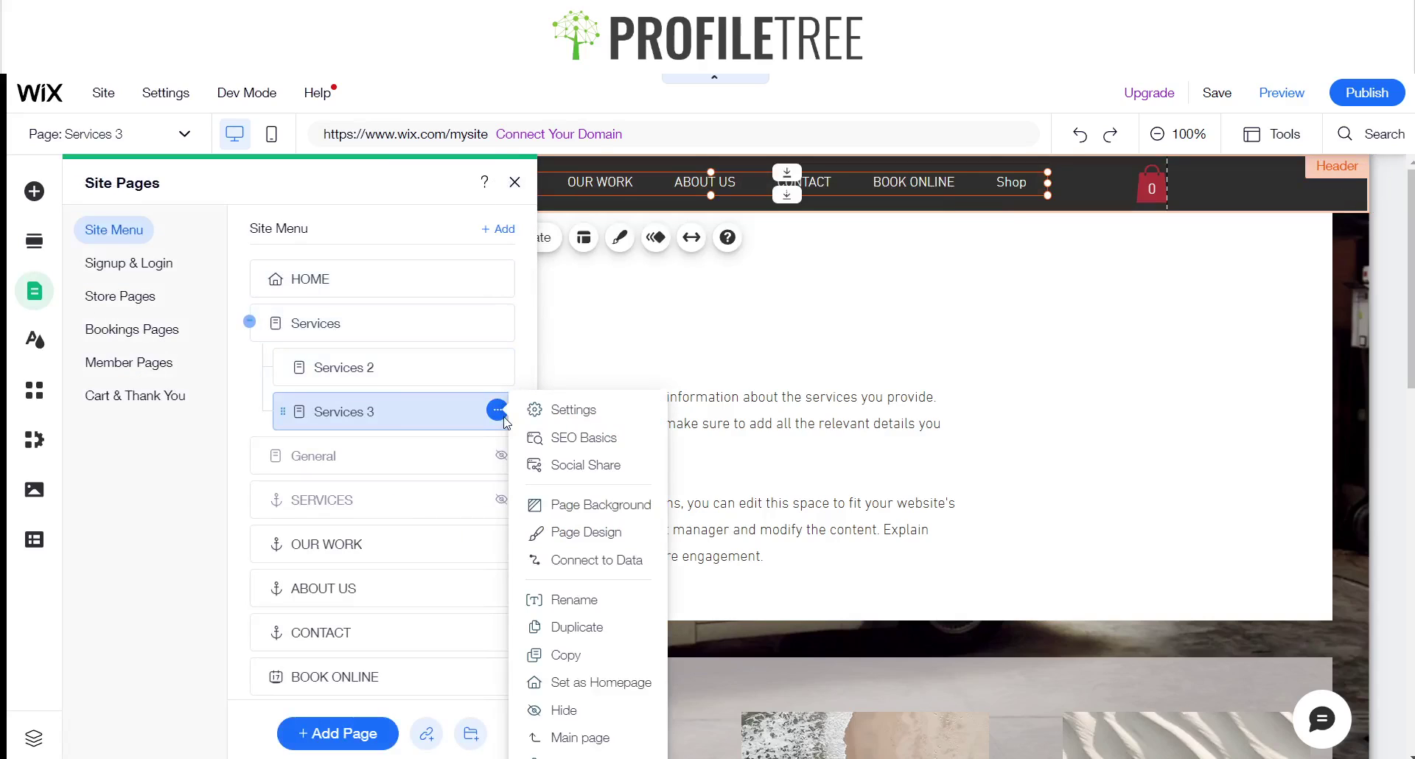
left_click(590, 317)
left_click(515, 182)
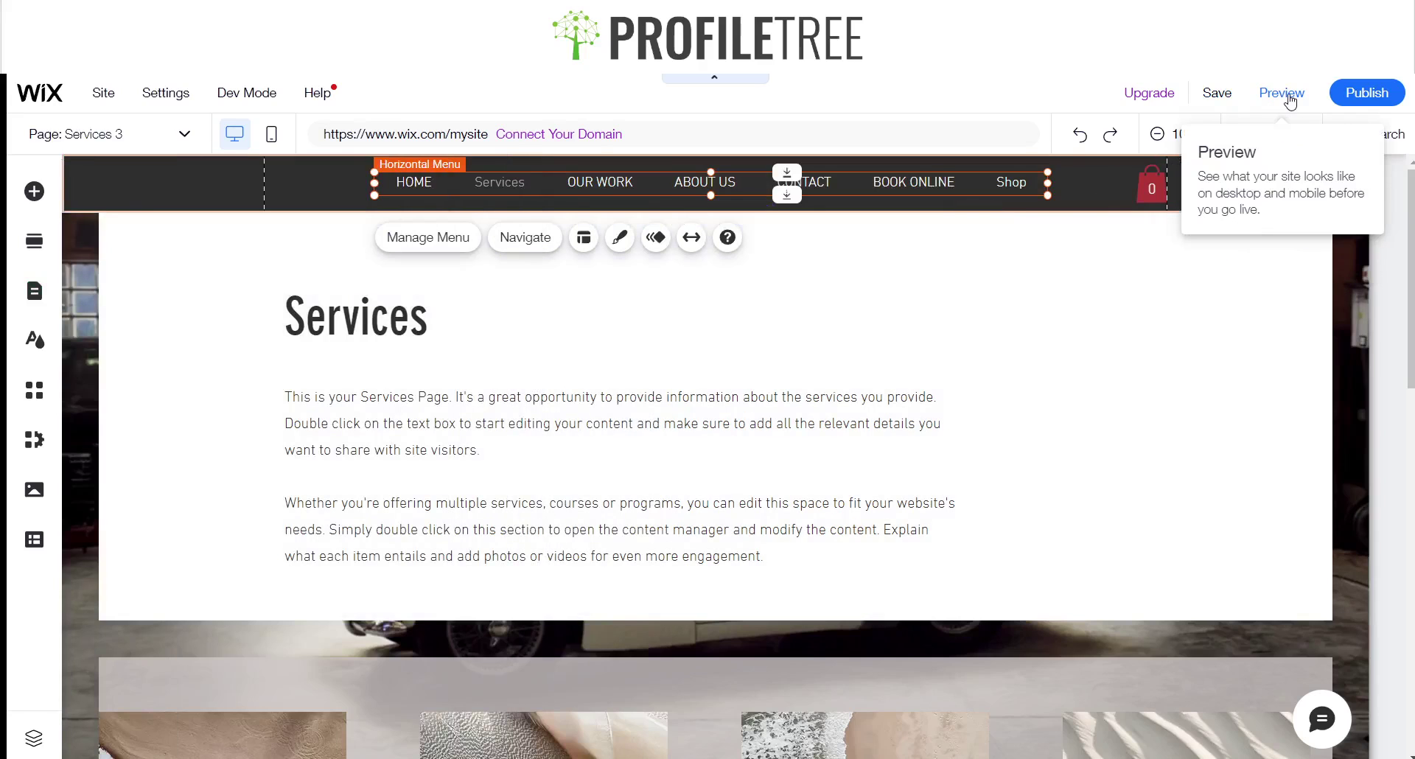
left_click(1290, 101)
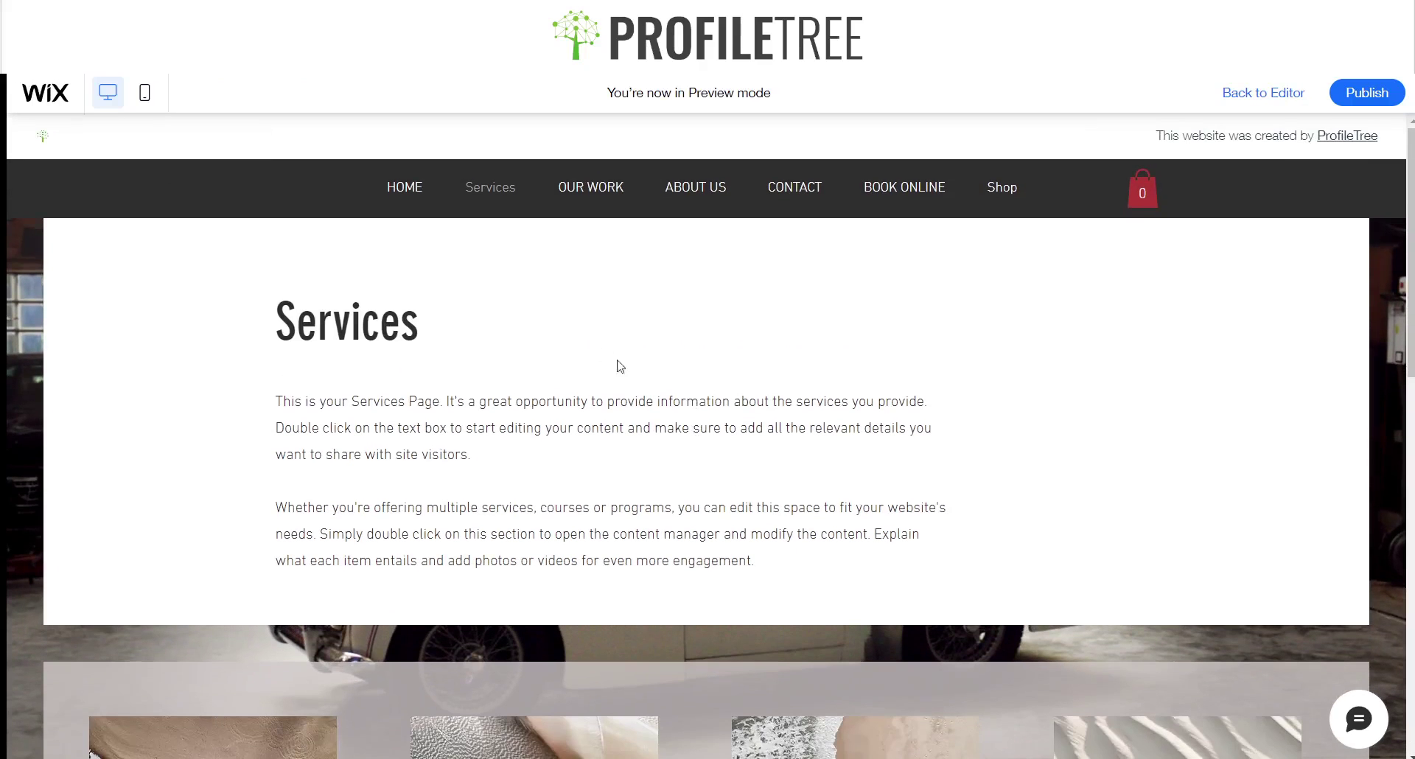
mouse_move(491, 192)
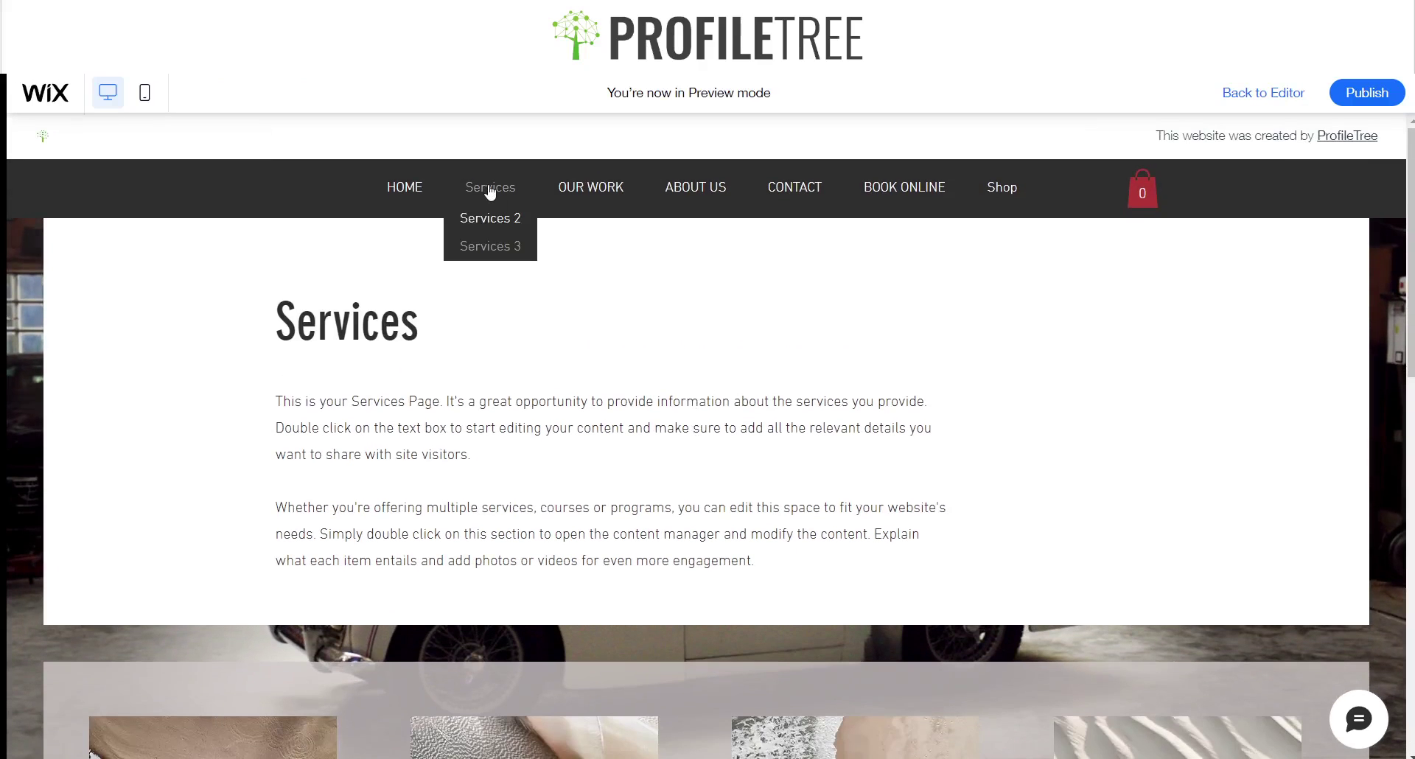
left_click(489, 248)
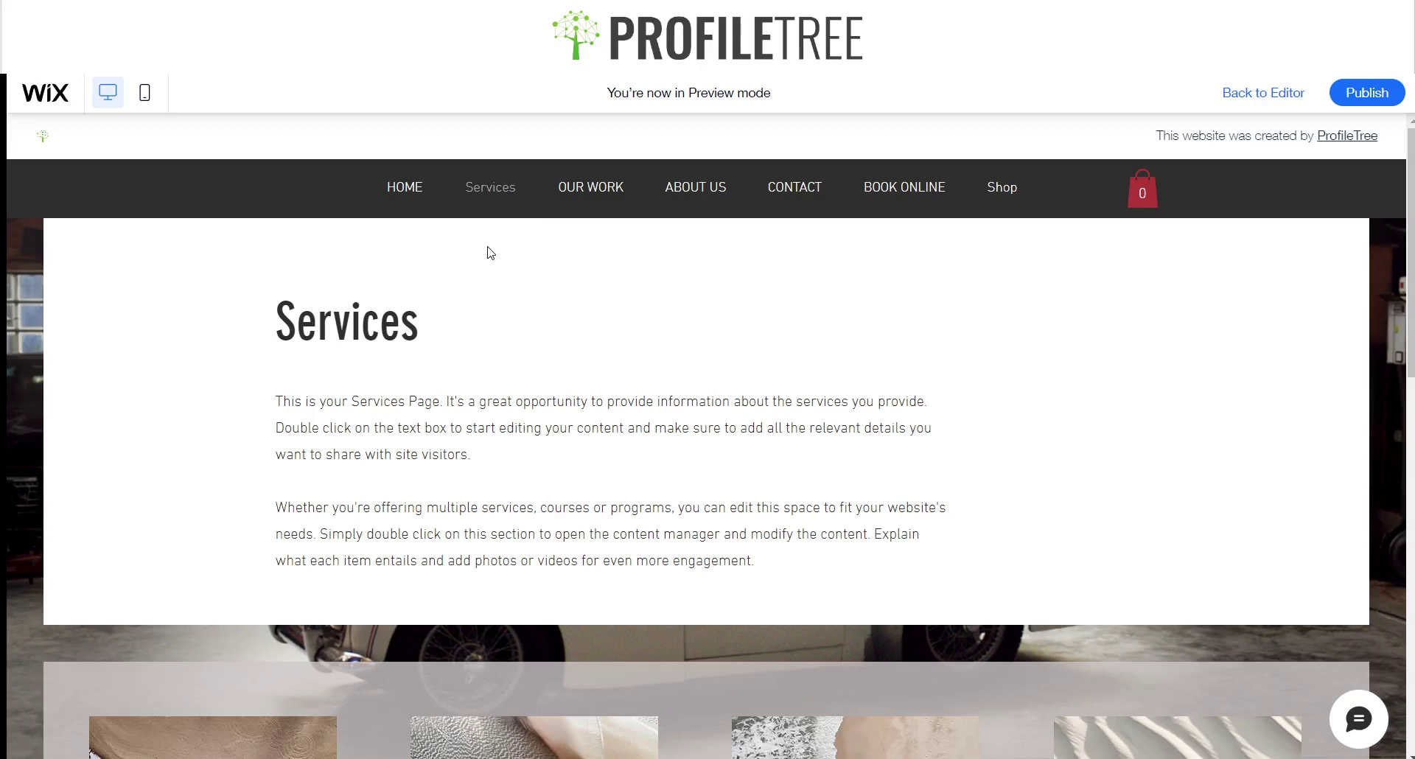
mouse_move(513, 193)
left_click(495, 221)
mouse_move(492, 198)
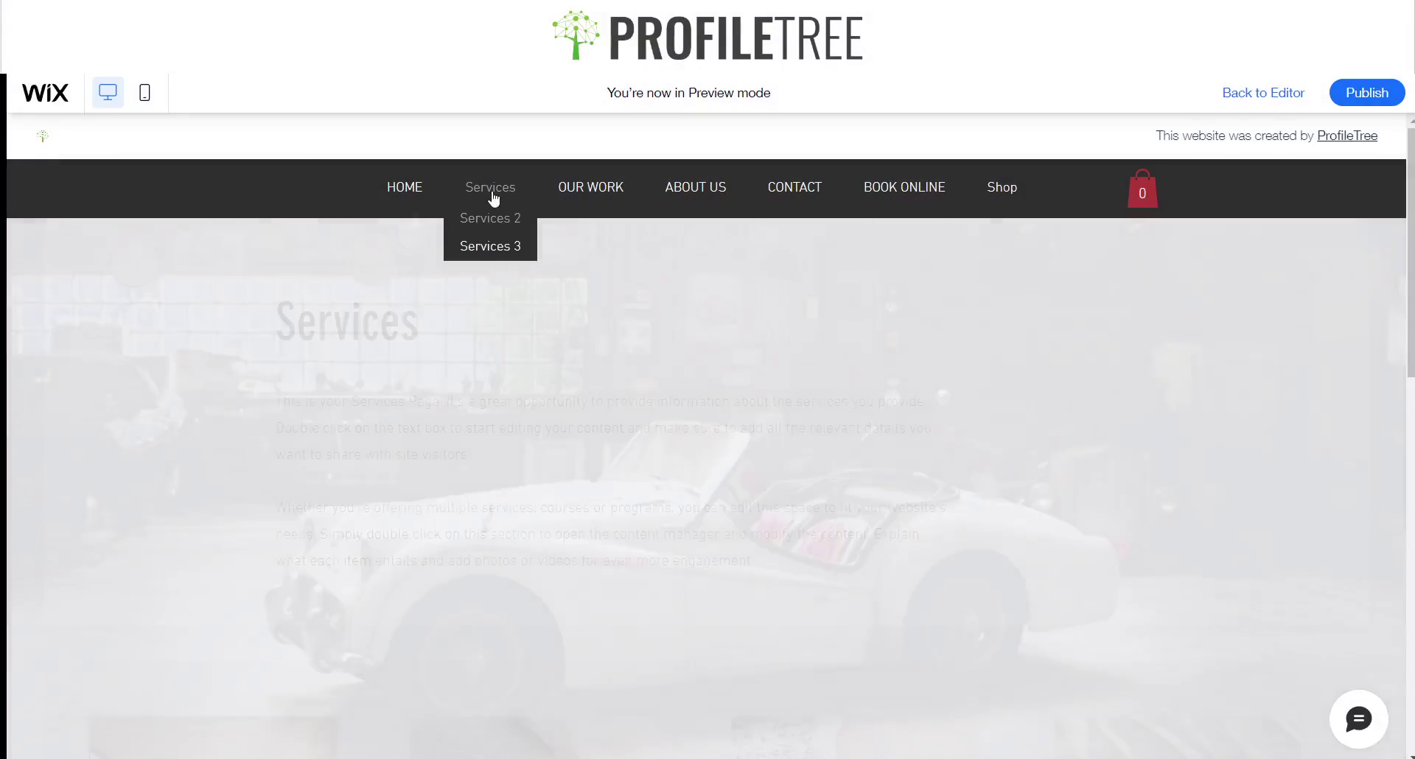
left_click(488, 248)
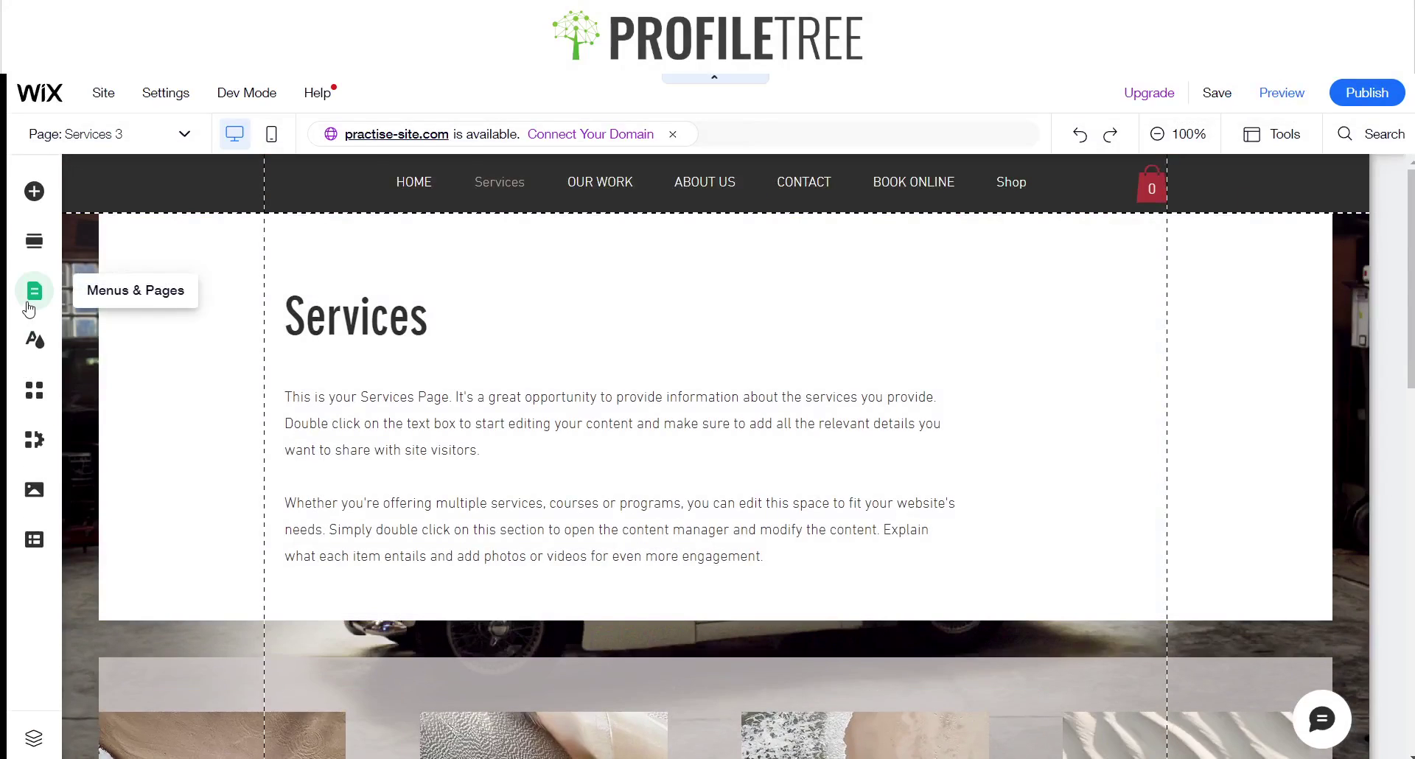
Change the Services 2 page heading to 'Services 2'
left_click(28, 304)
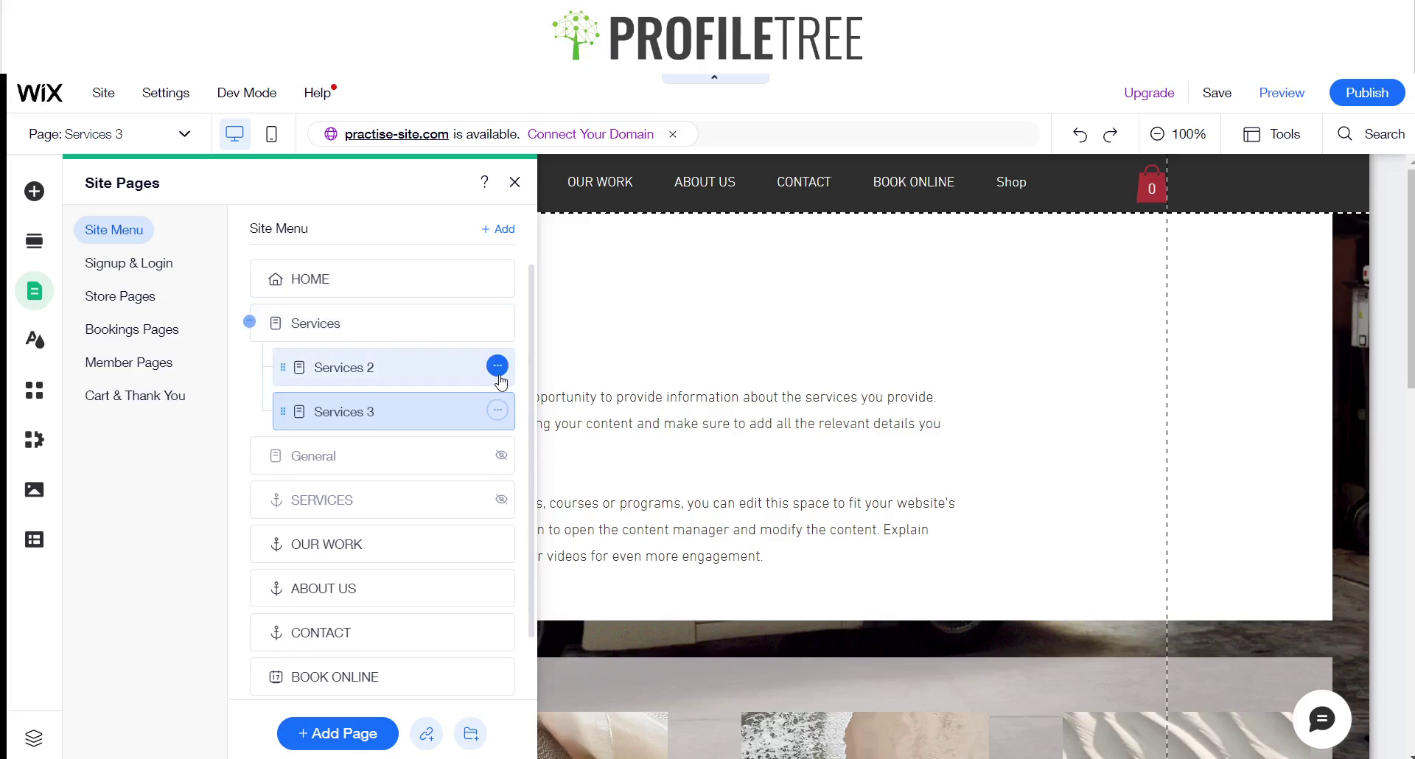
left_click(497, 366)
left_click(425, 372)
left_click(420, 366)
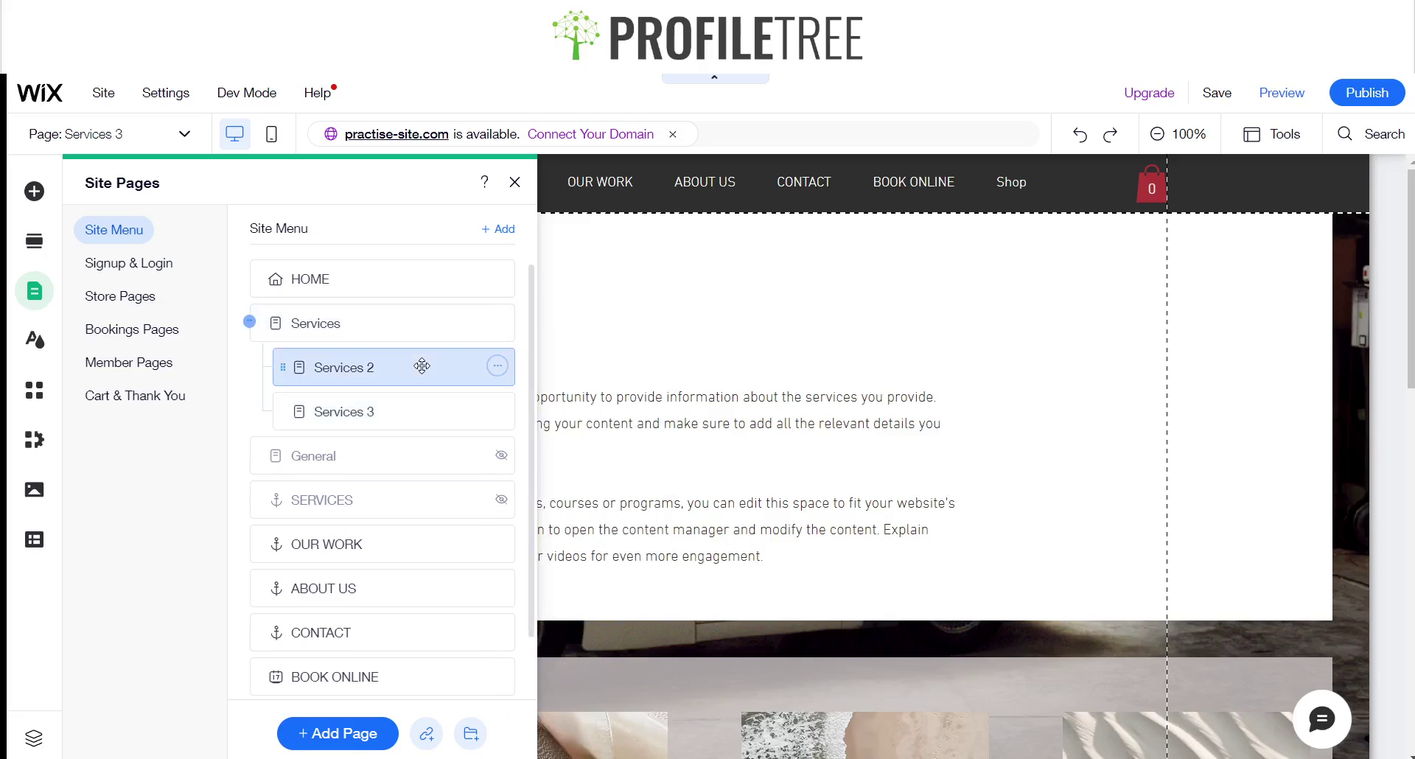
left_click(704, 358)
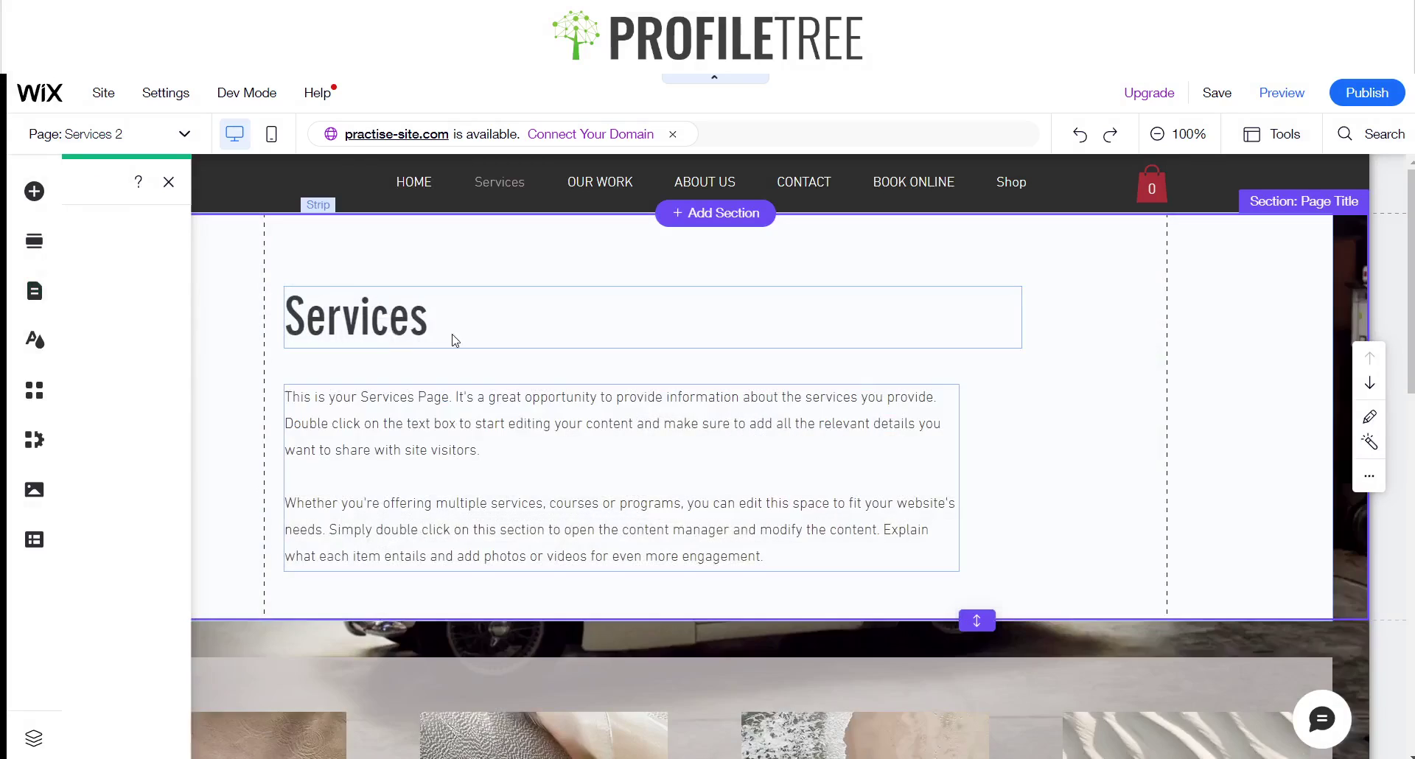
left_click(401, 329)
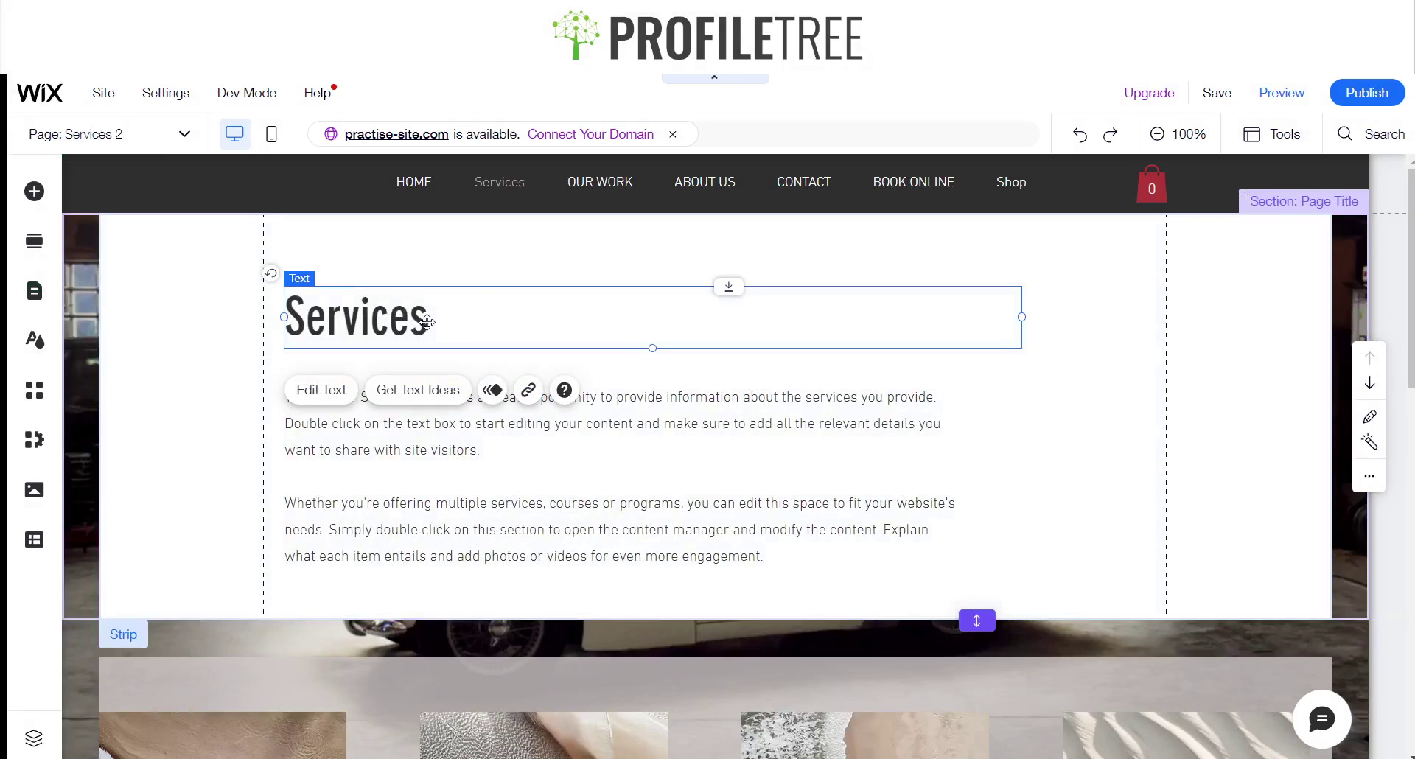
double_click(427, 322)
left_click(499, 332)
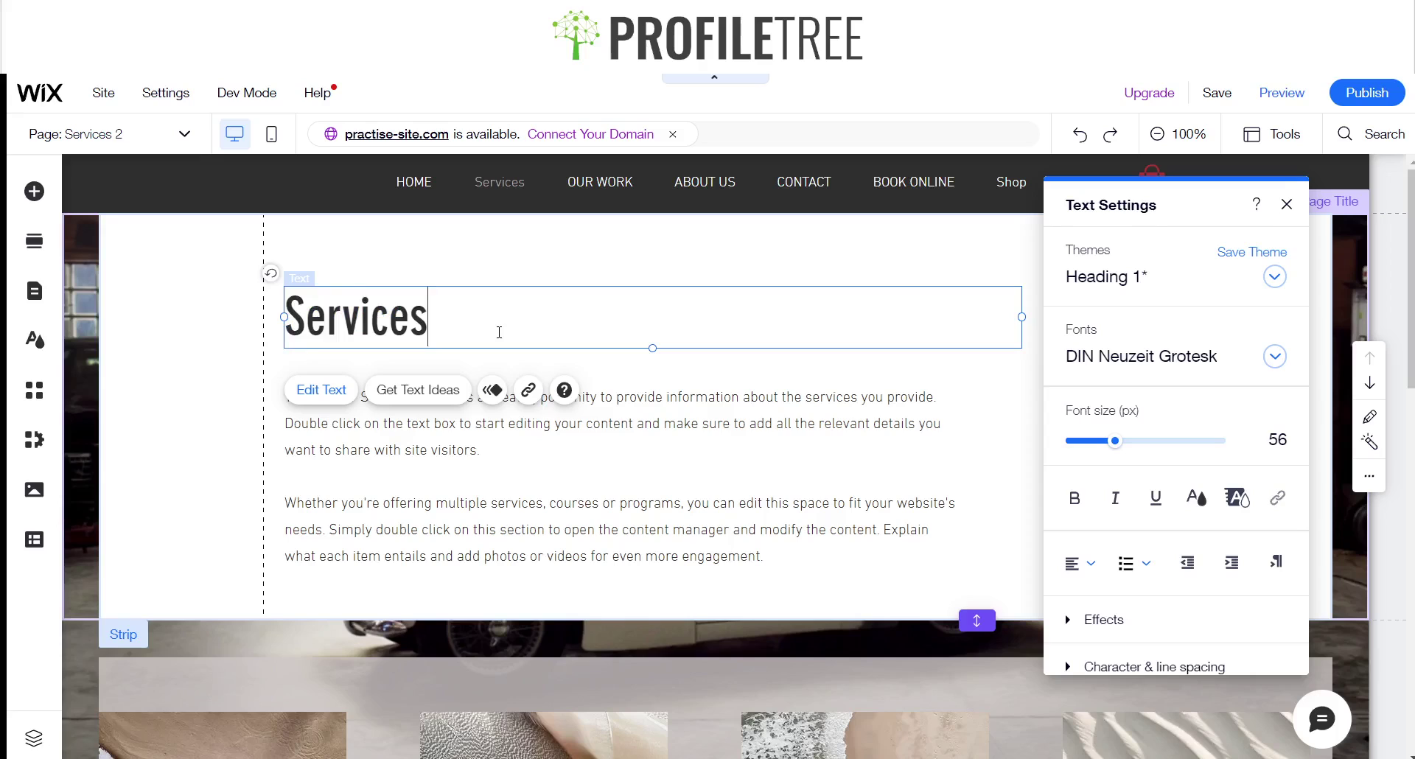
type("2")
left_click(193, 423)
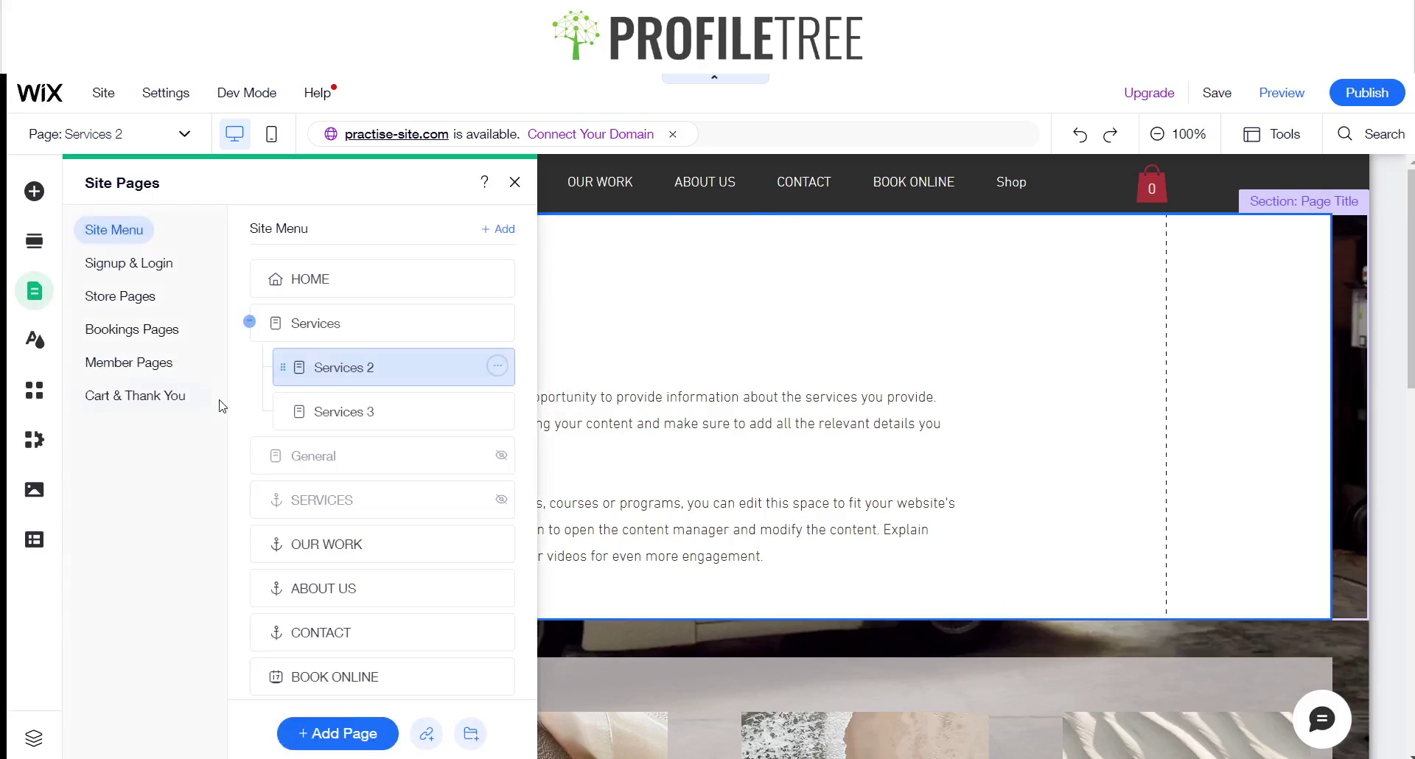
Change the Services 3 page heading to 'Services 3', then switch to Preview
left_click(341, 410)
left_click(694, 316)
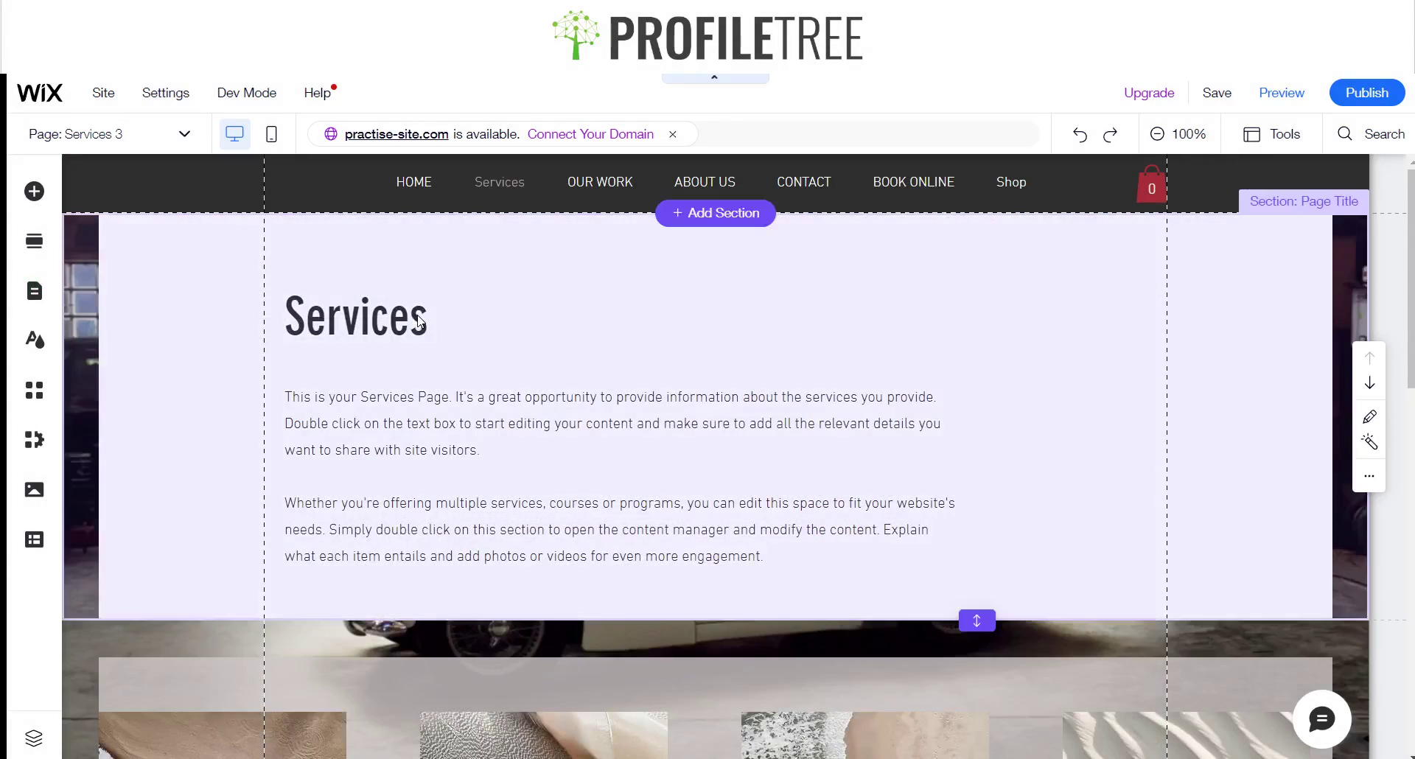
left_click(419, 320)
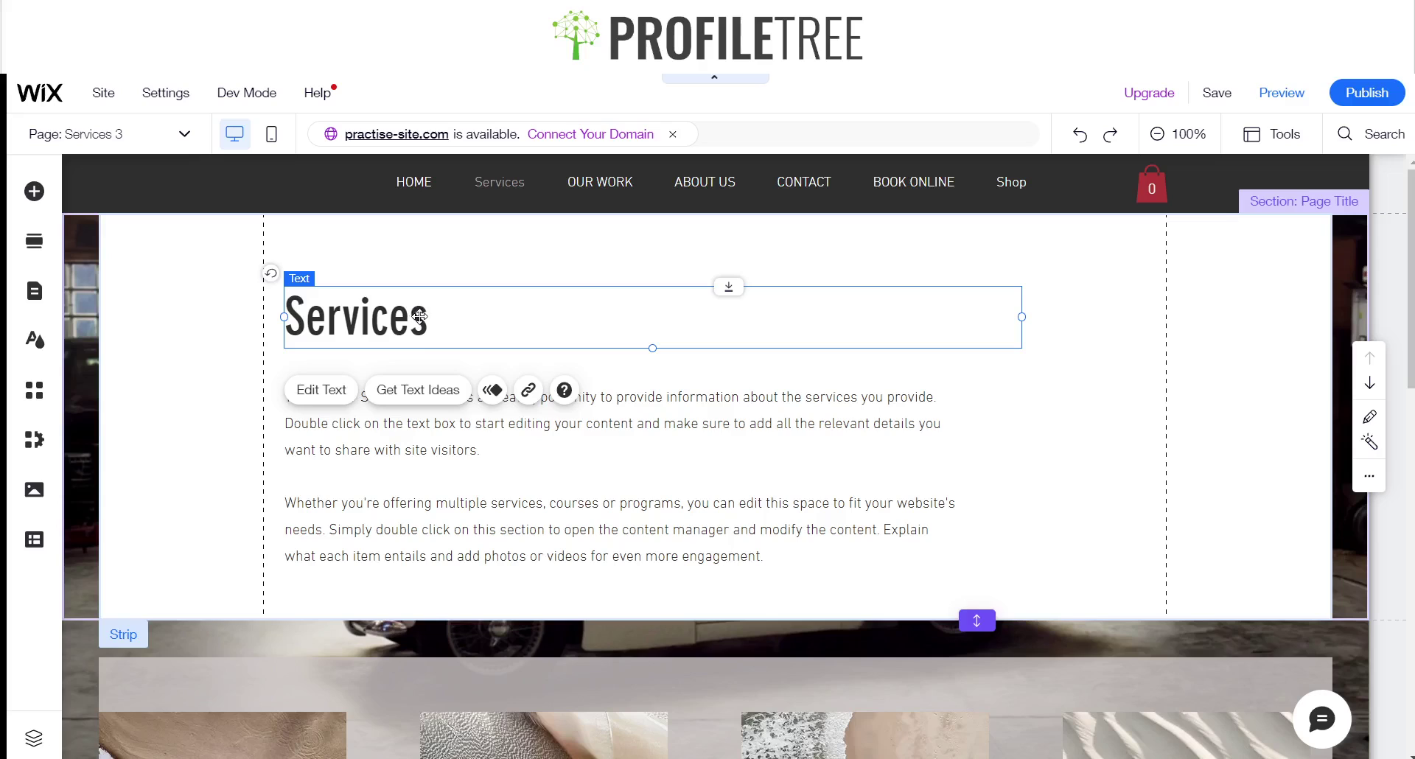
double_click(419, 316)
left_click(446, 319)
type("3")
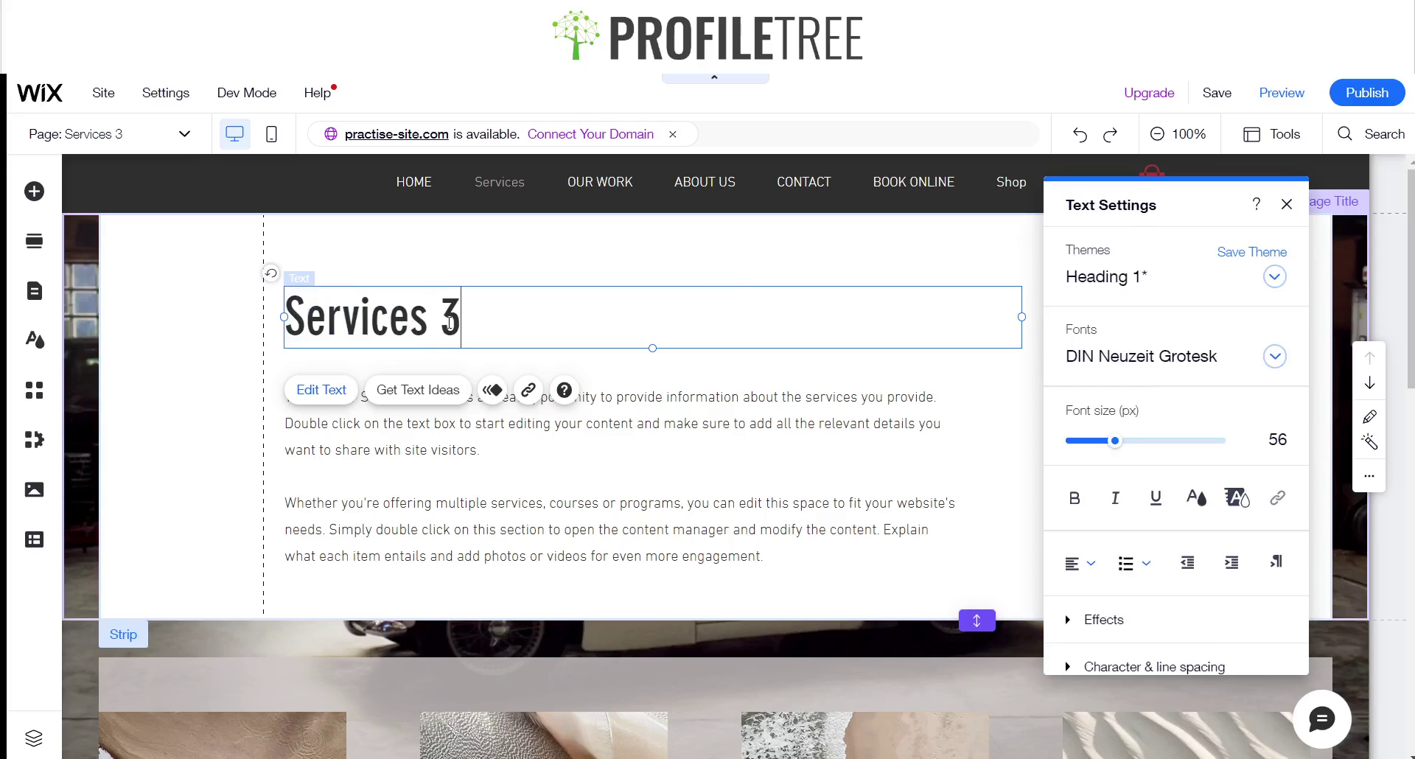
left_click(512, 494)
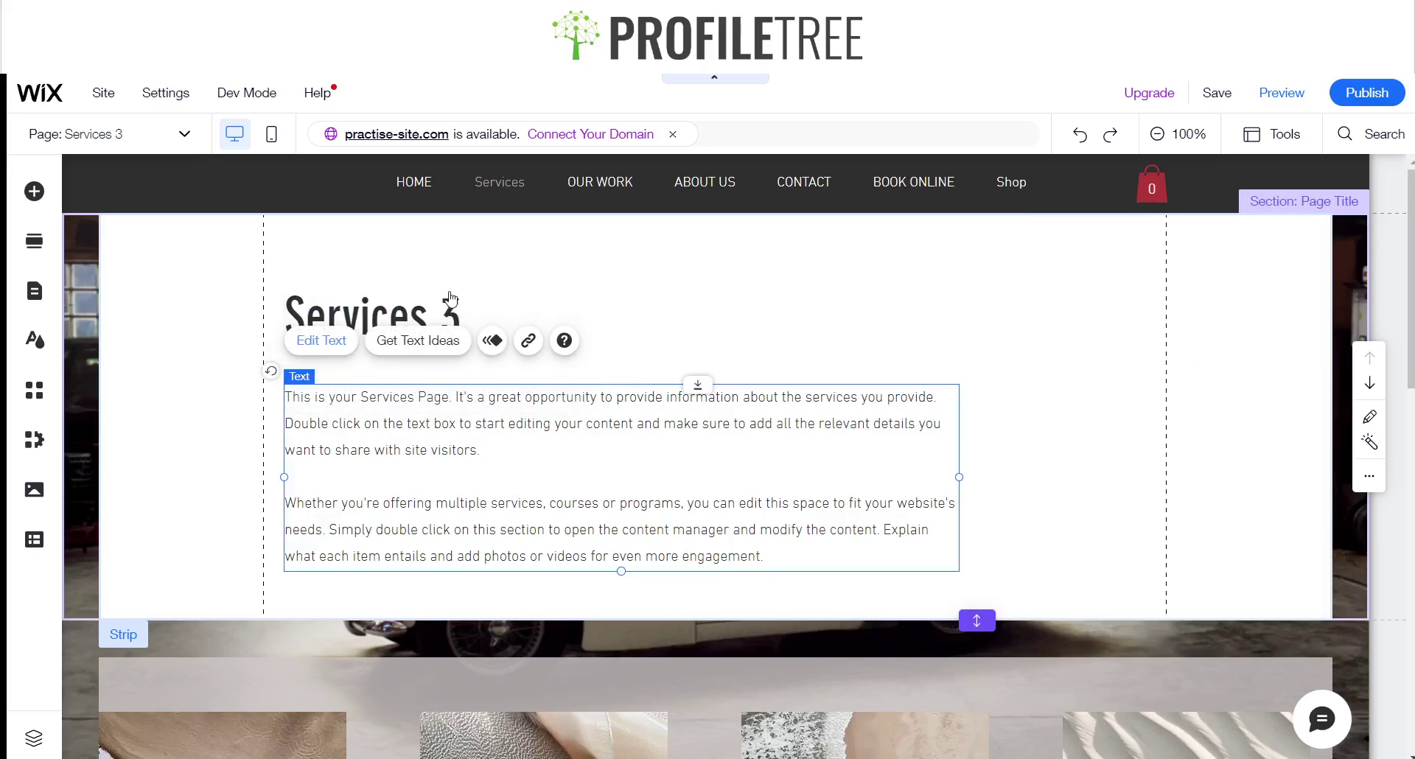
left_click(1309, 93)
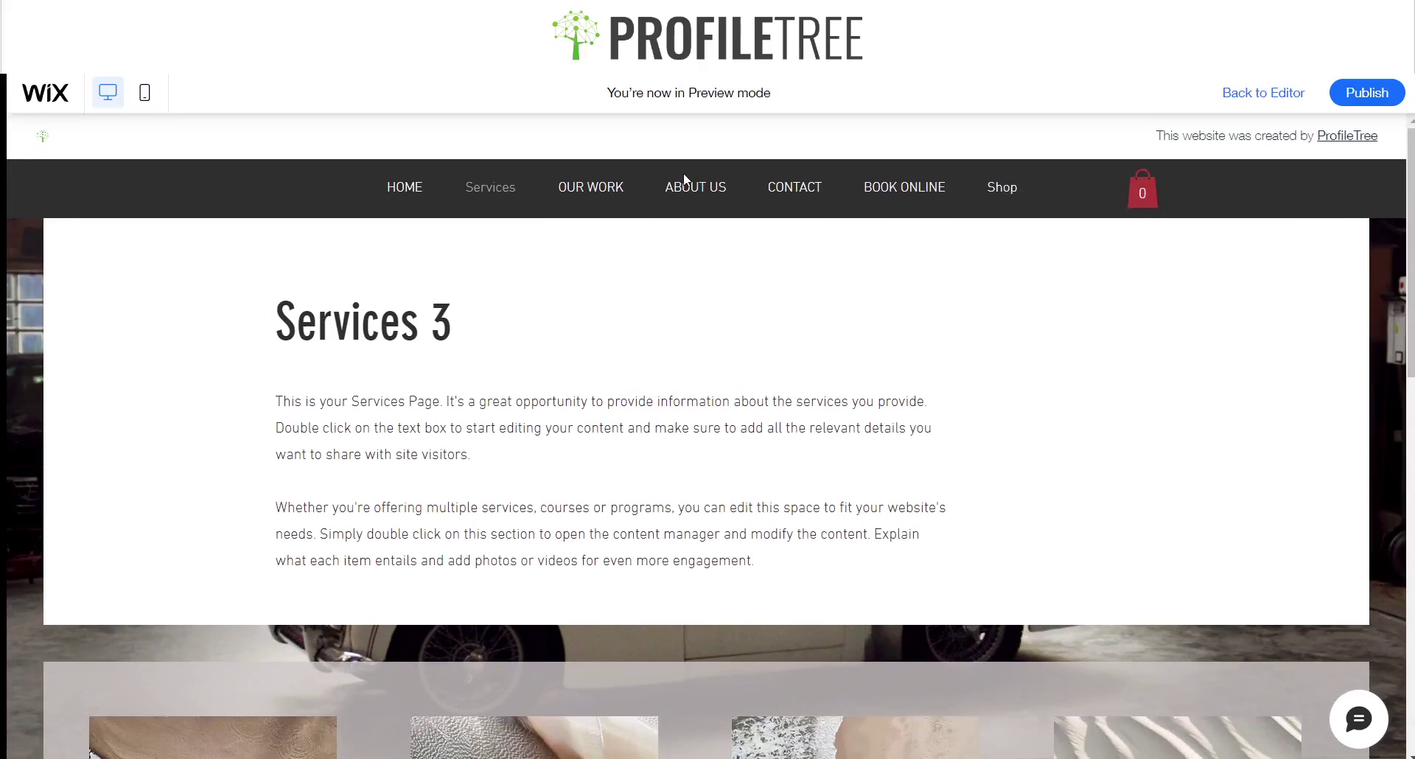
In preview, open Services 2 and then Services 3 from the Services dropdown
mouse_move(499, 186)
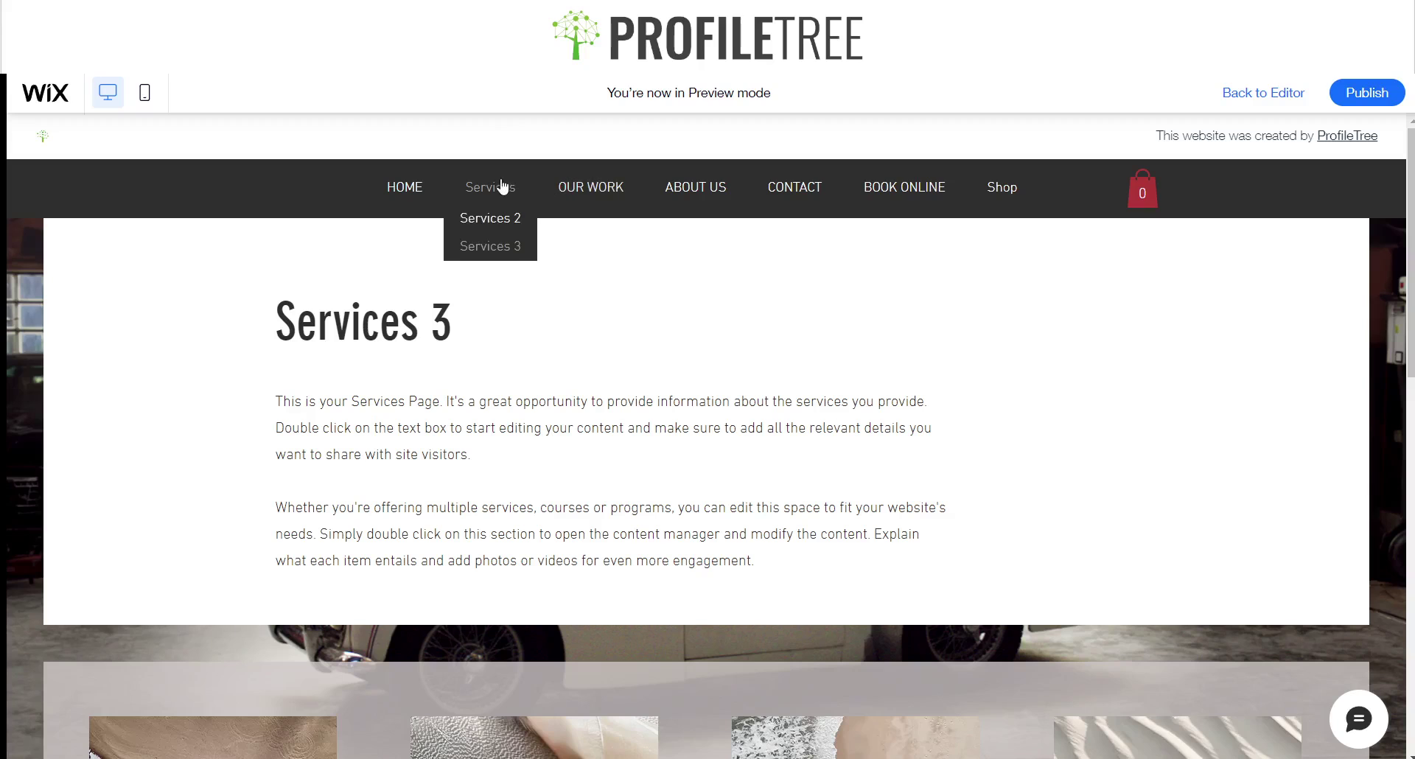
left_click(485, 227)
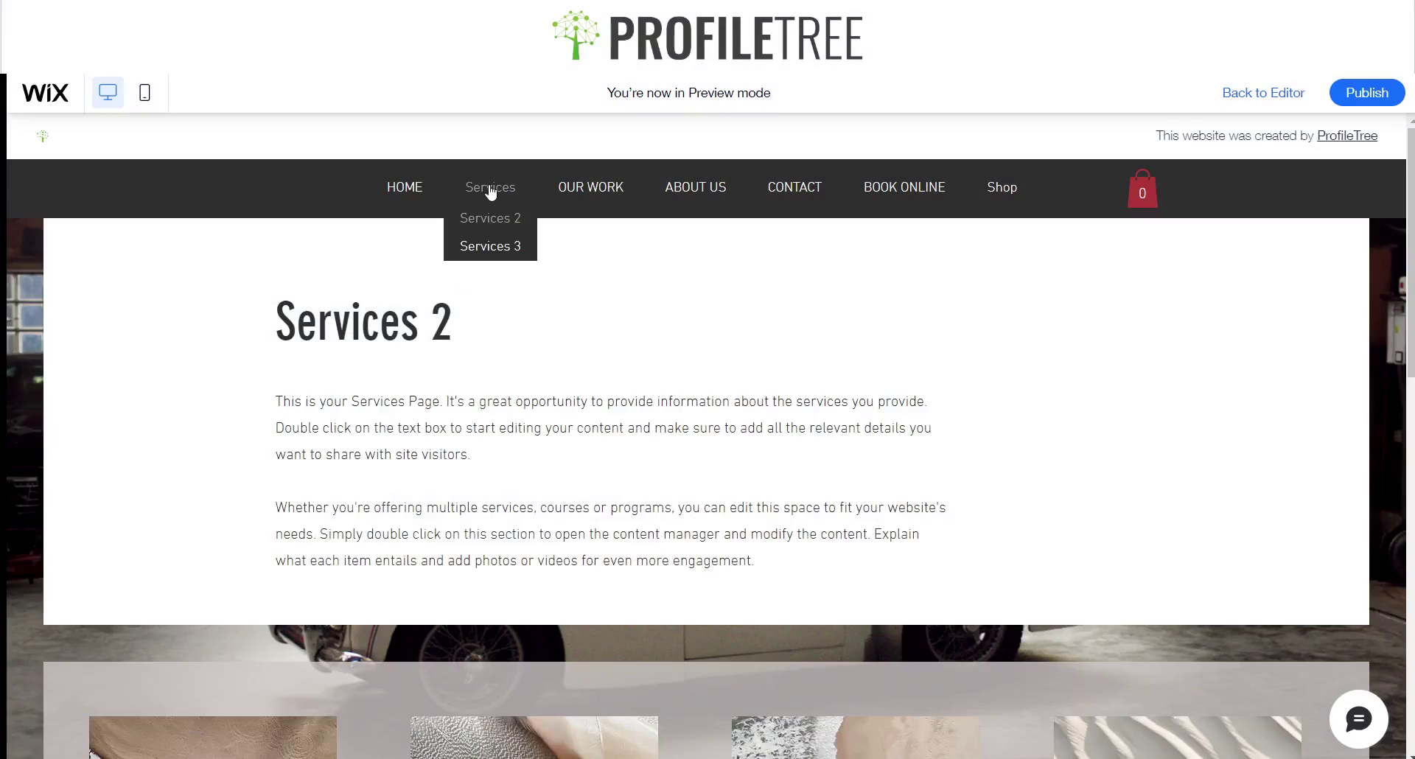
left_click(486, 248)
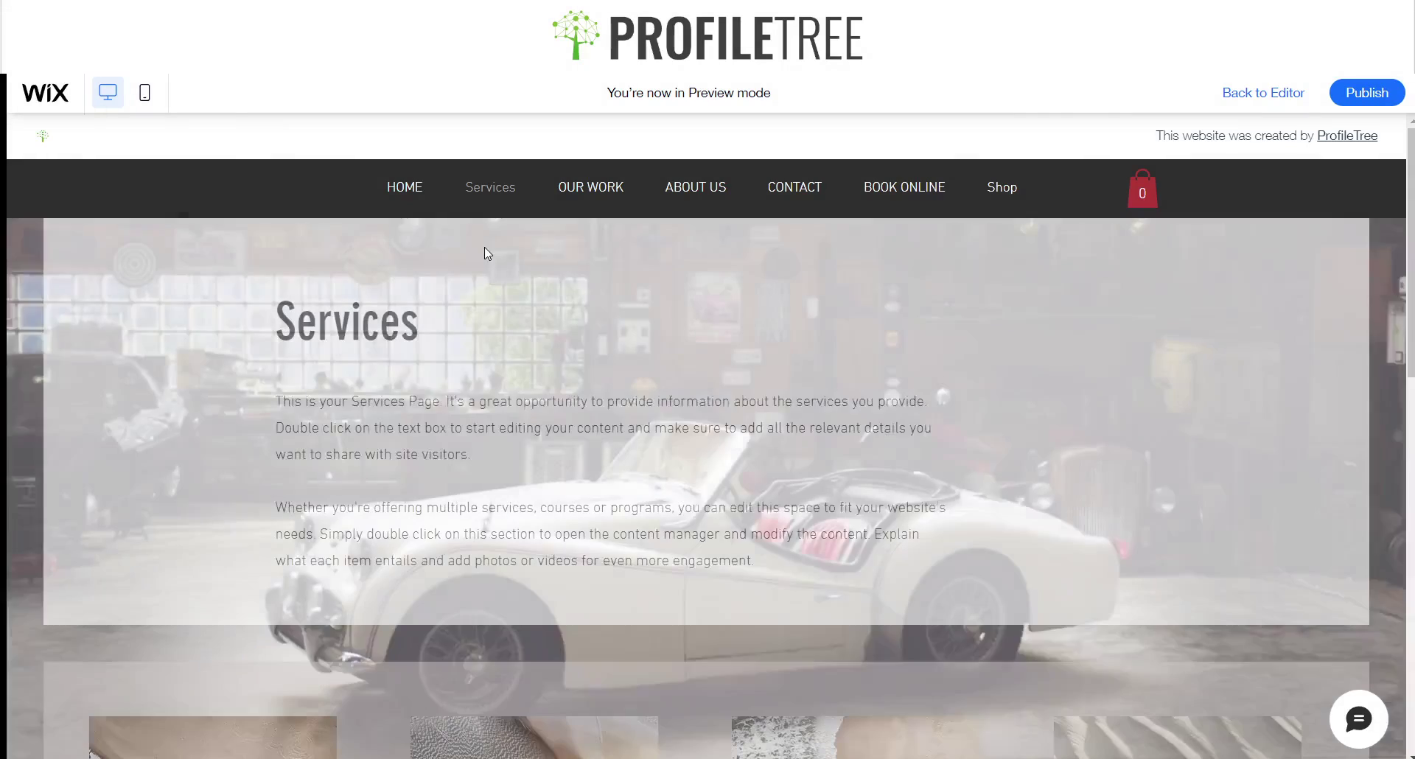